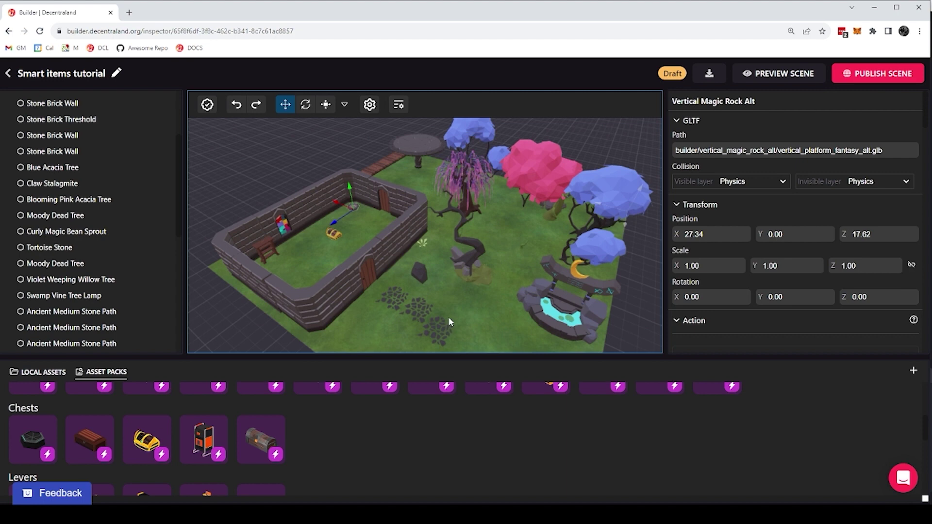
Select the front door, the back-wall door and the Fantasy Chest to inspect them.
left_click(370, 278)
left_click(383, 206)
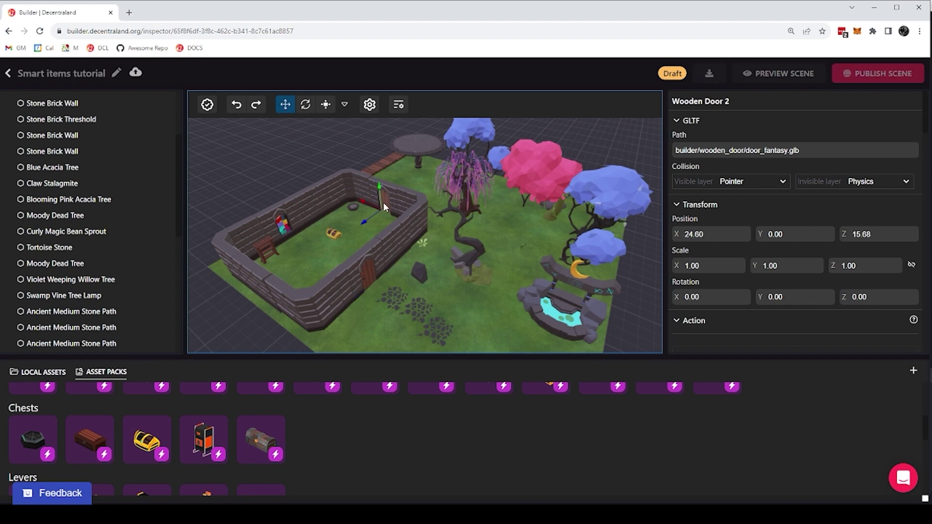
left_click(336, 235)
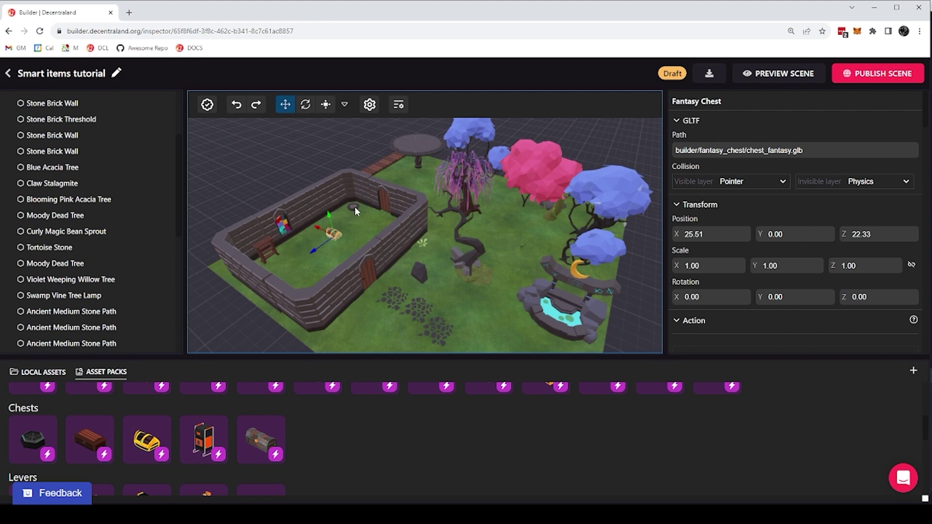
Add a black button and a Fantasy Lever on the grass, placing the lever at 12.41, 0, 27.64.
scroll(327, 461, "up", 1)
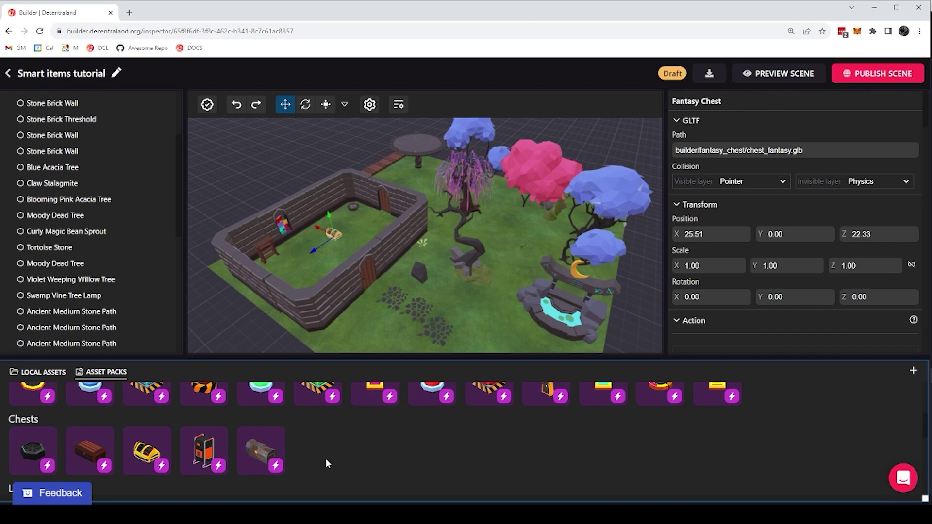
scroll(323, 465, "up", 2)
scroll(281, 454, "down", 1)
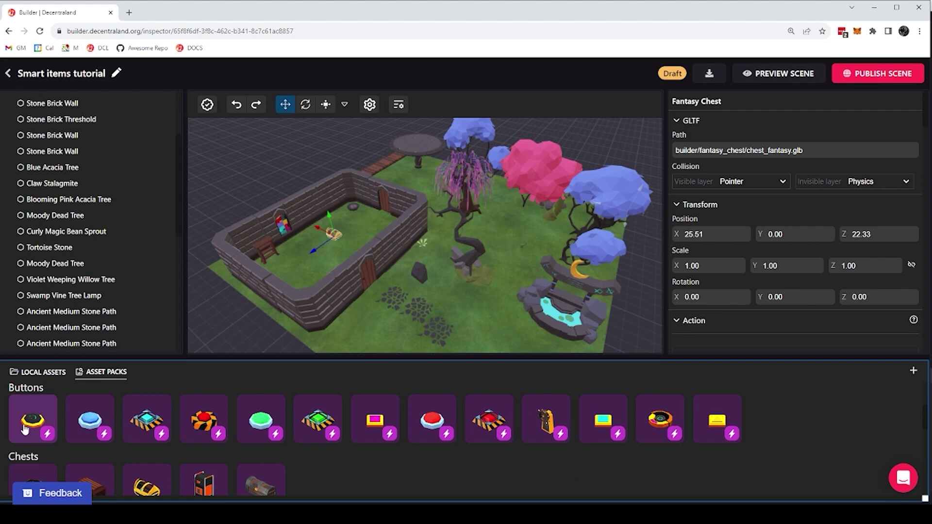
left_click_drag(32, 419, 374, 325)
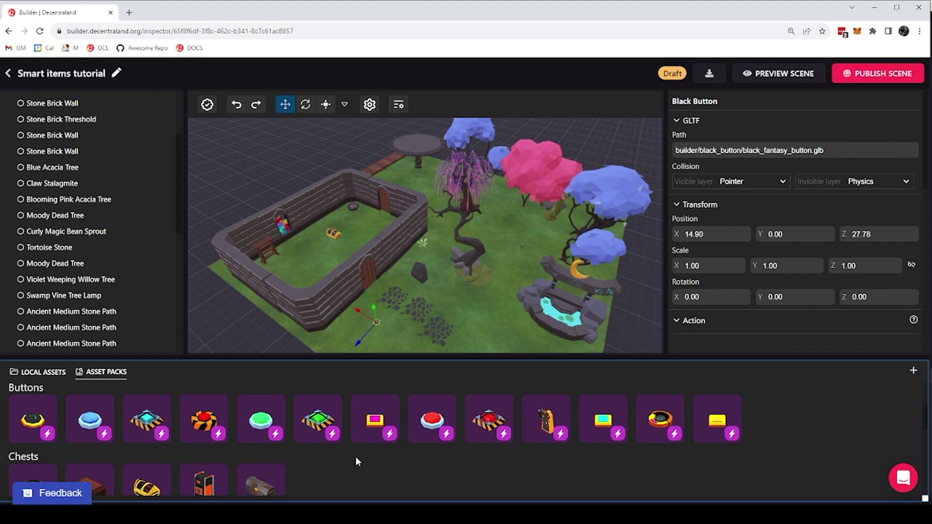
scroll(345, 450, "down", 3)
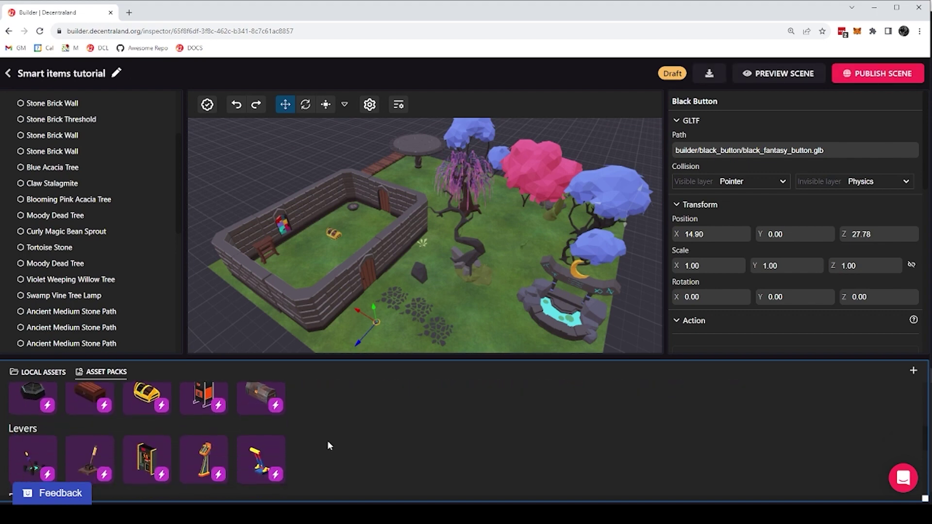
left_click_drag(49, 424, 394, 349)
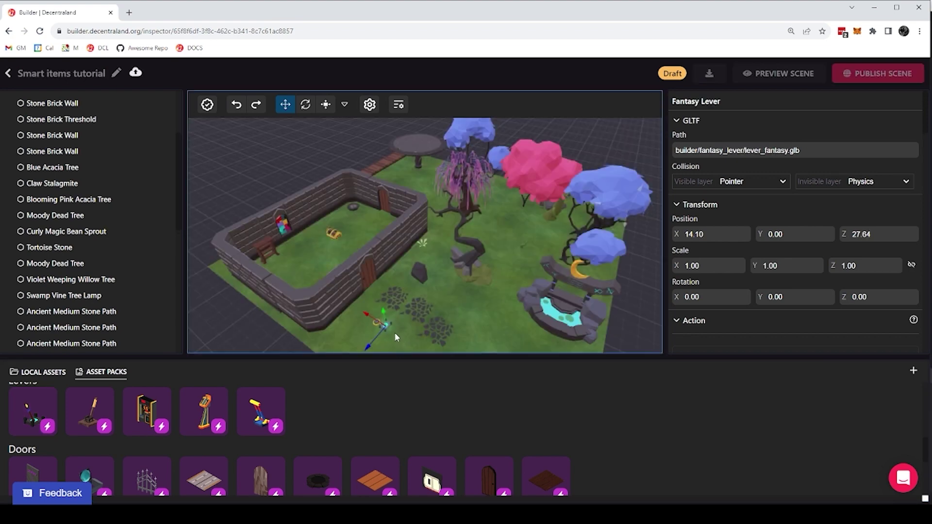
left_click_drag(384, 331, 405, 347)
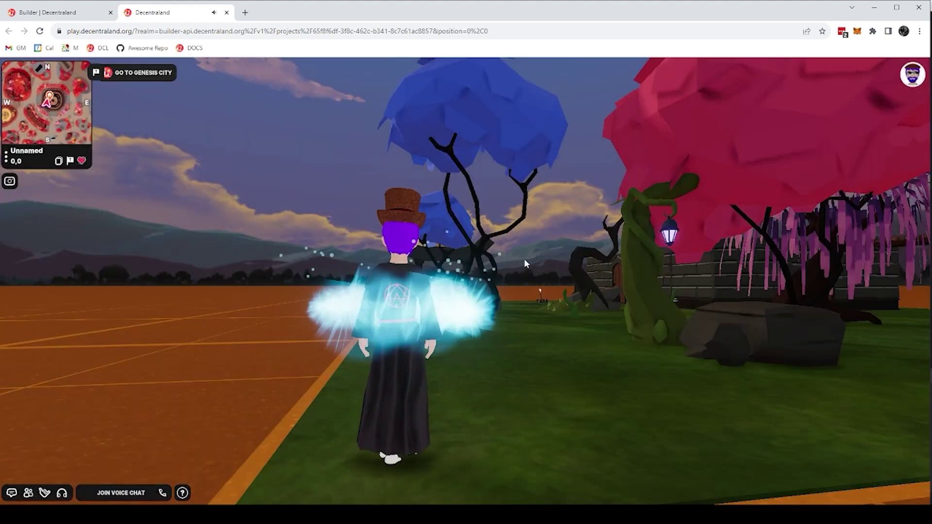
Walk the avatar toward the wall and floor button in first-person view.
left_click(526, 264)
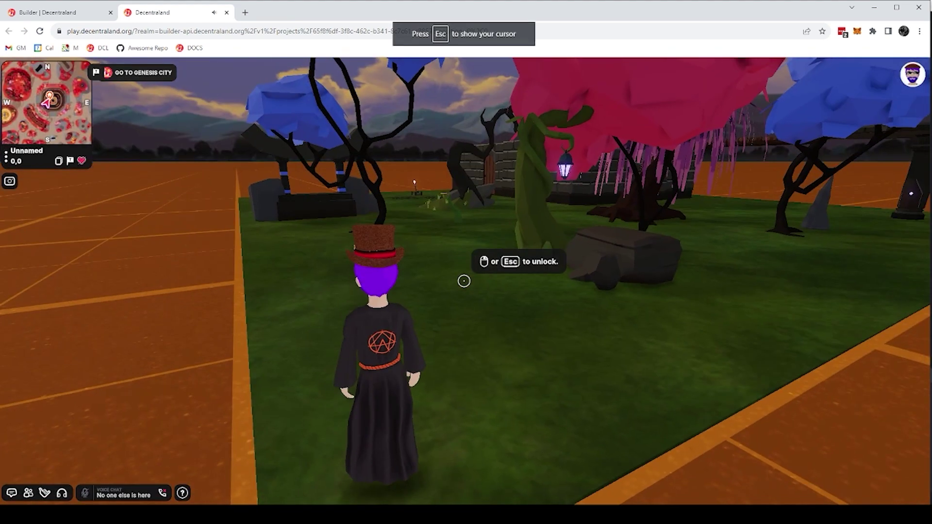
key("w")
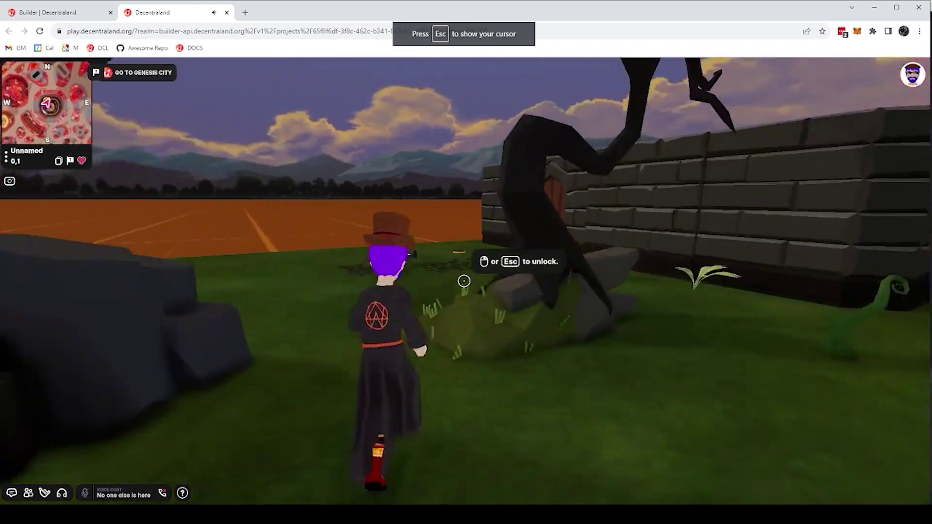
key("w")
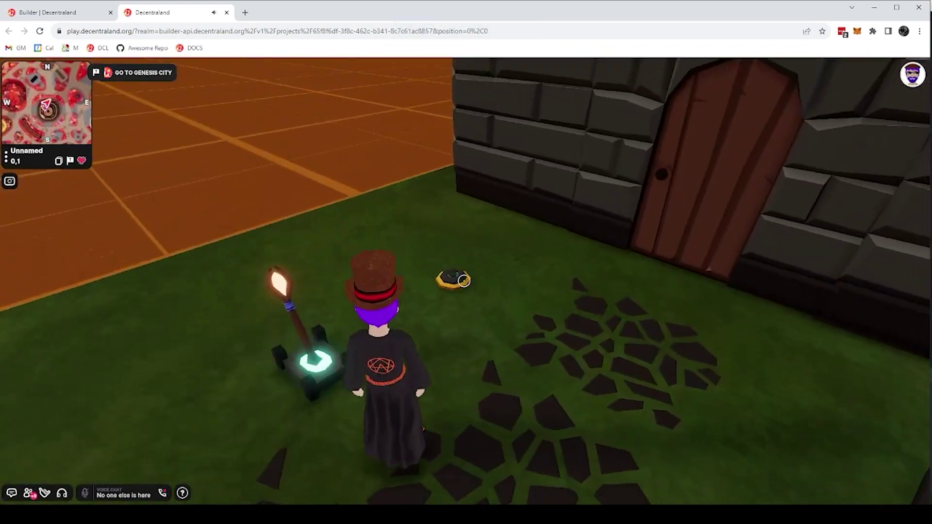
key("v")
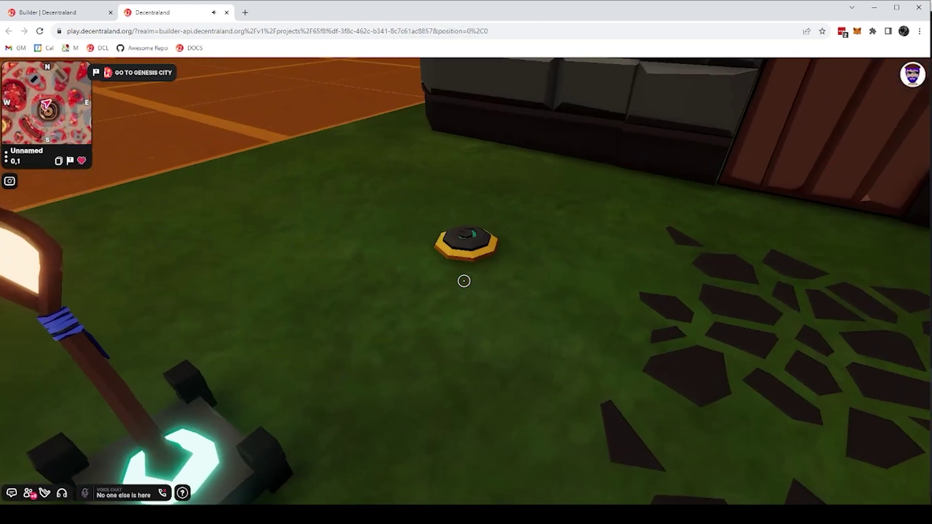
key("w")
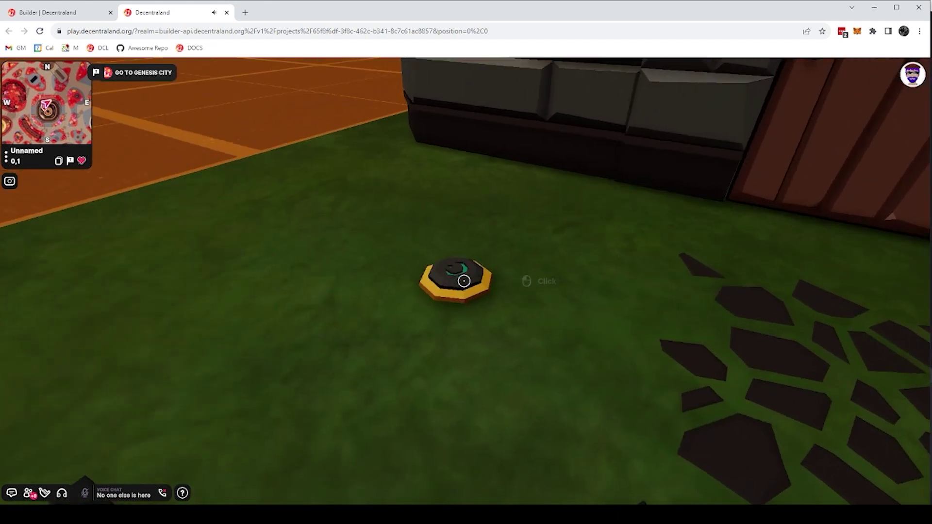
Press the floor button, pull the lever twice, and press the button again.
left_click(463, 281)
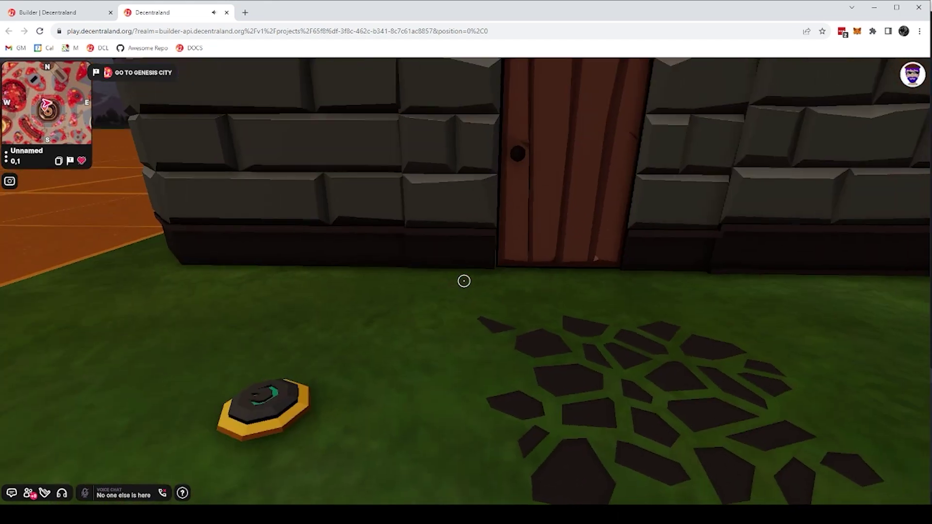
key("s")
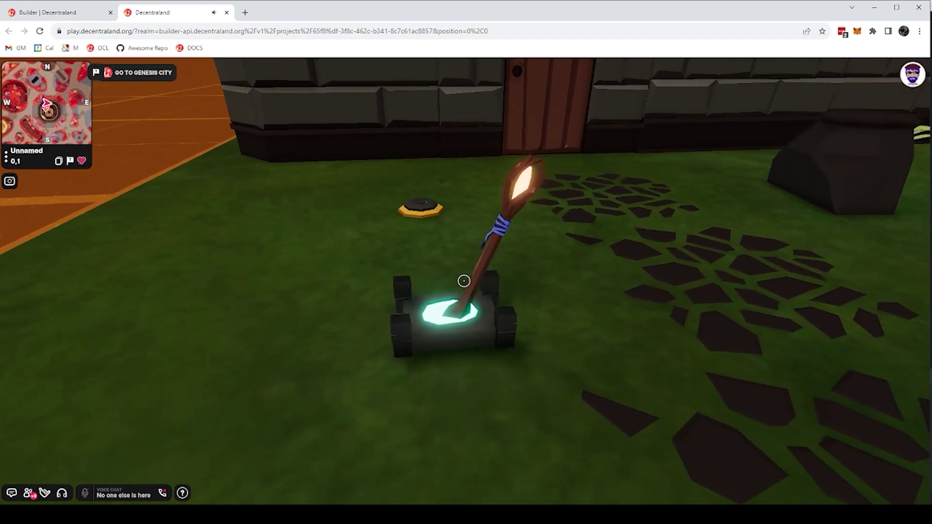
left_click(464, 281)
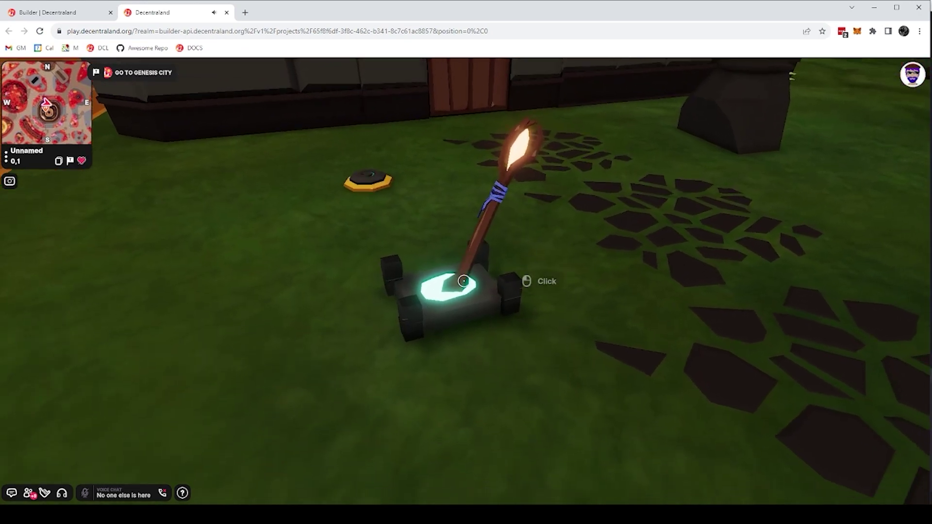
left_click(463, 281)
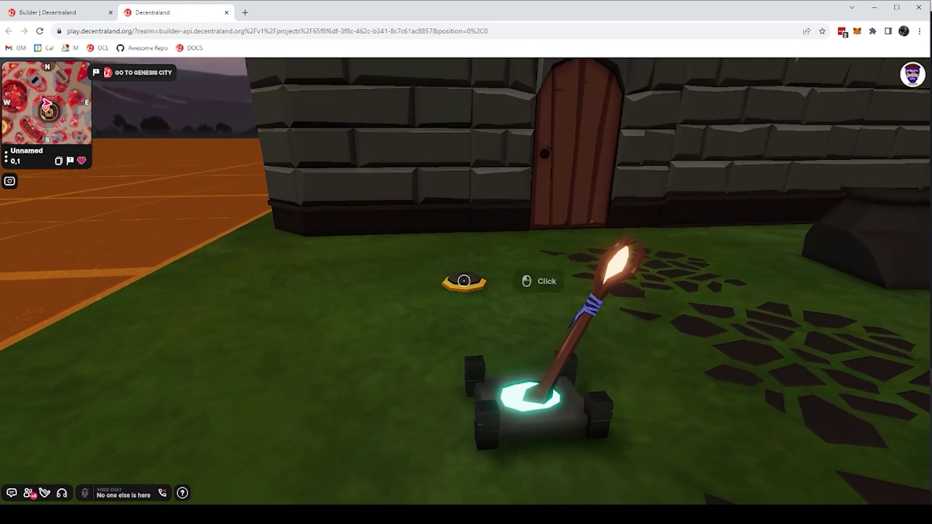
left_click(463, 281)
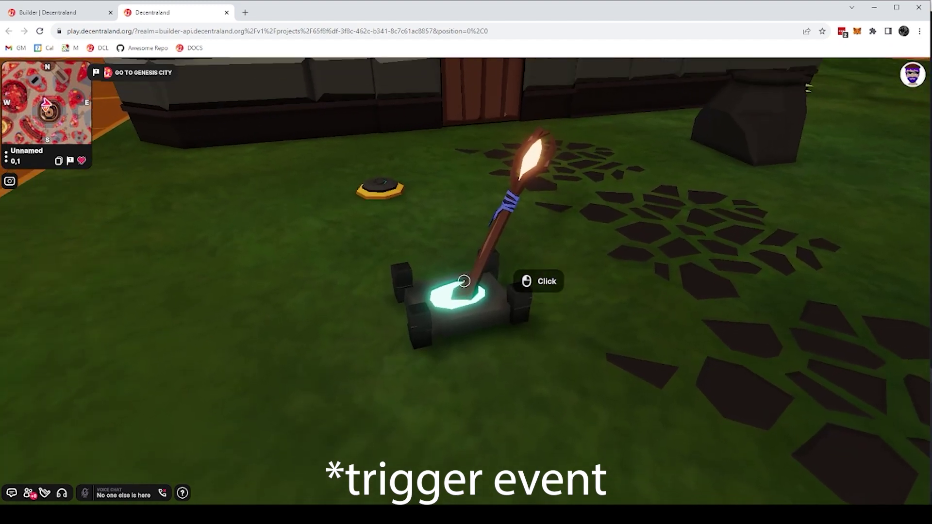
key("ctrl+Tab")
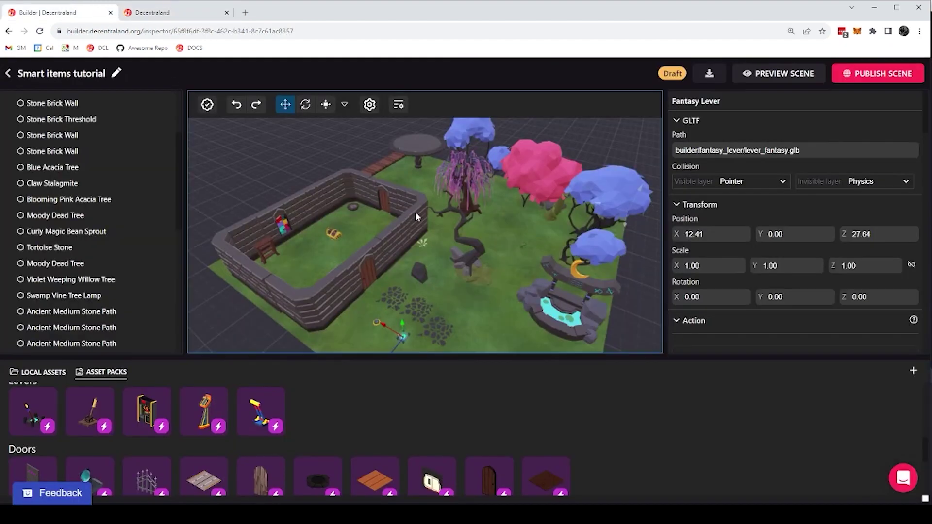
scroll(305, 185, "up", 5)
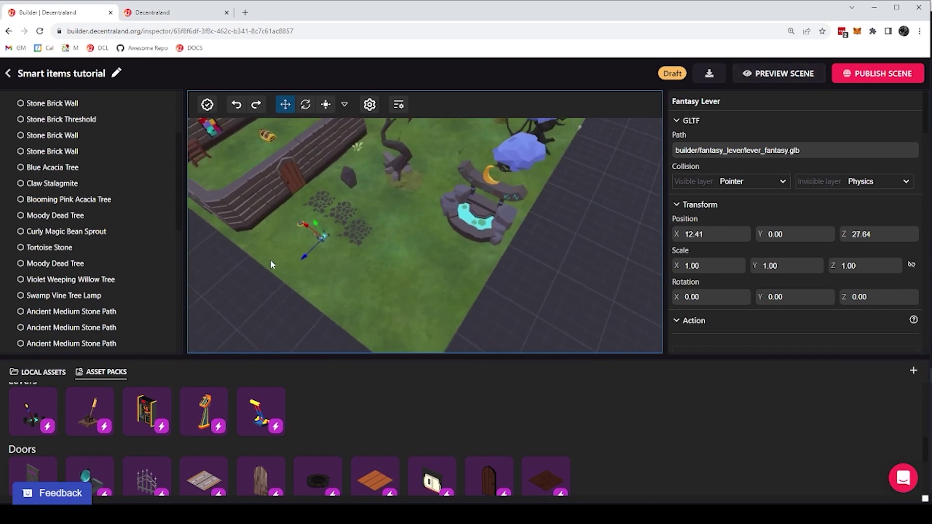
scroll(265, 277, "down", 5)
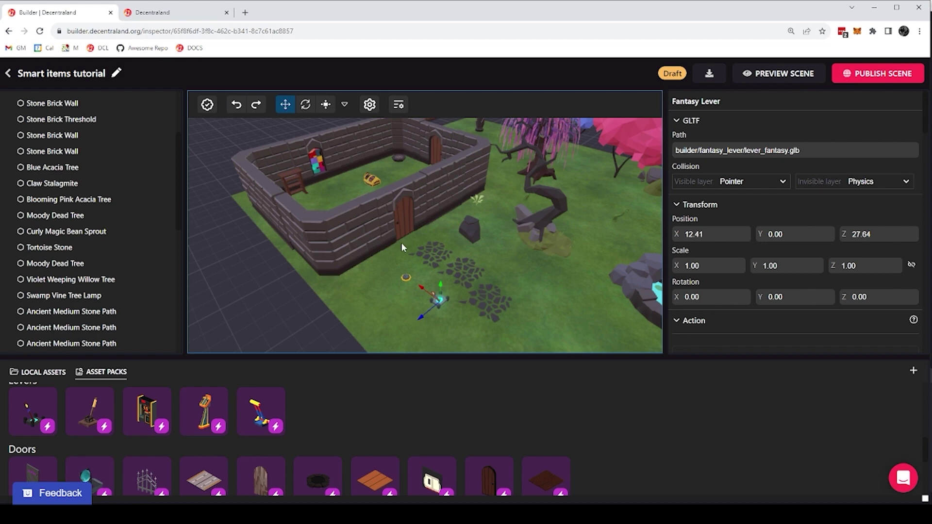
left_click(405, 277)
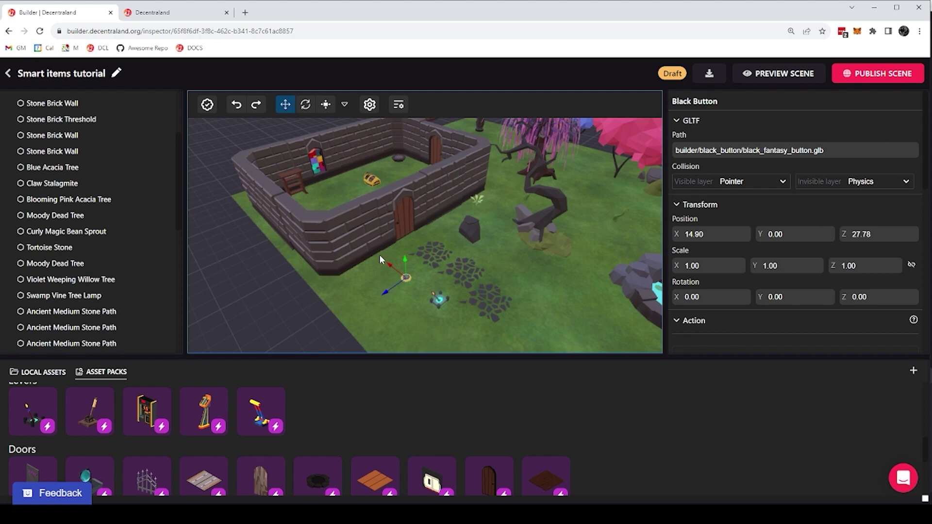
Select the Mysterious Dead Tree and drag it along X, Z and upward with the gizmo.
left_click(542, 216)
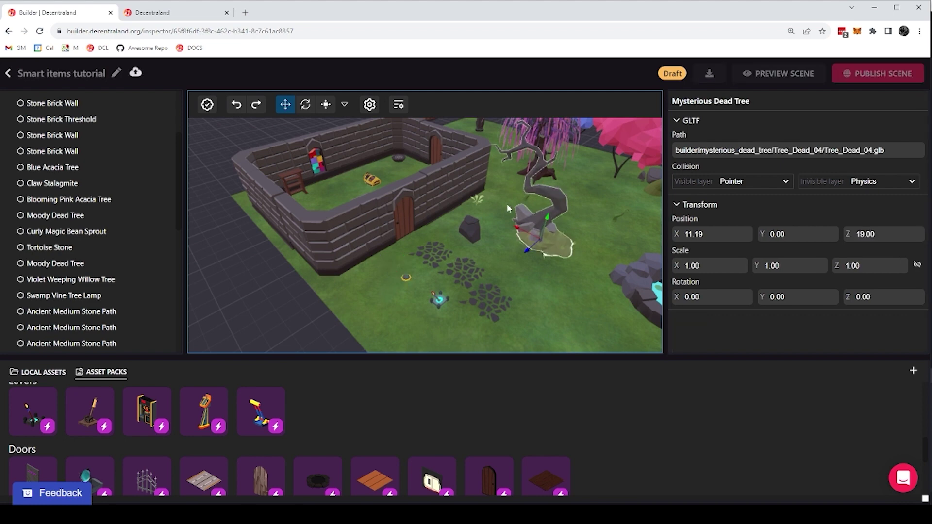
left_click(465, 182)
left_click(522, 218)
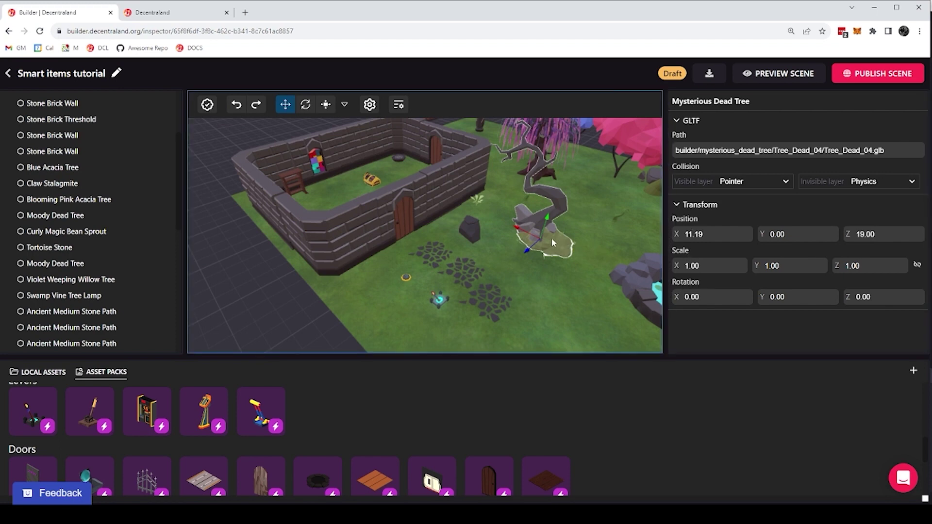
left_click_drag(518, 232, 568, 238)
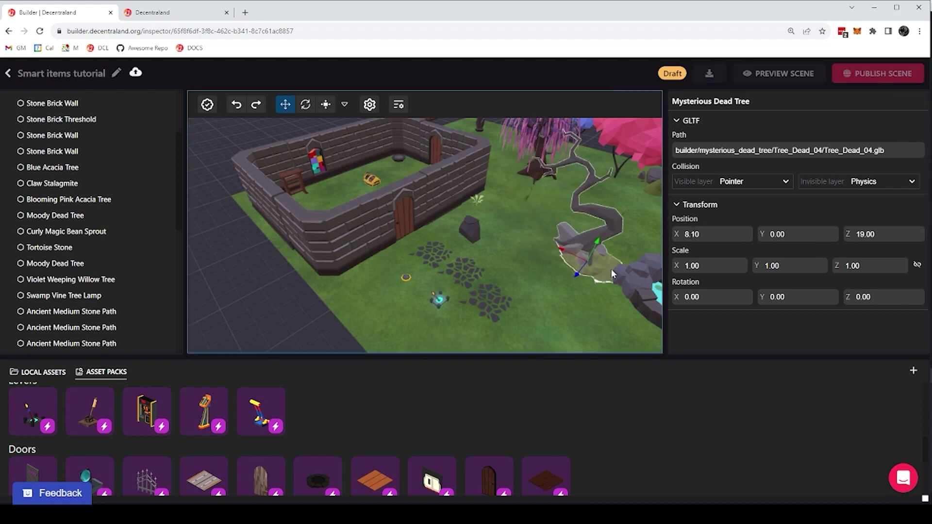
left_click_drag(578, 272, 551, 307)
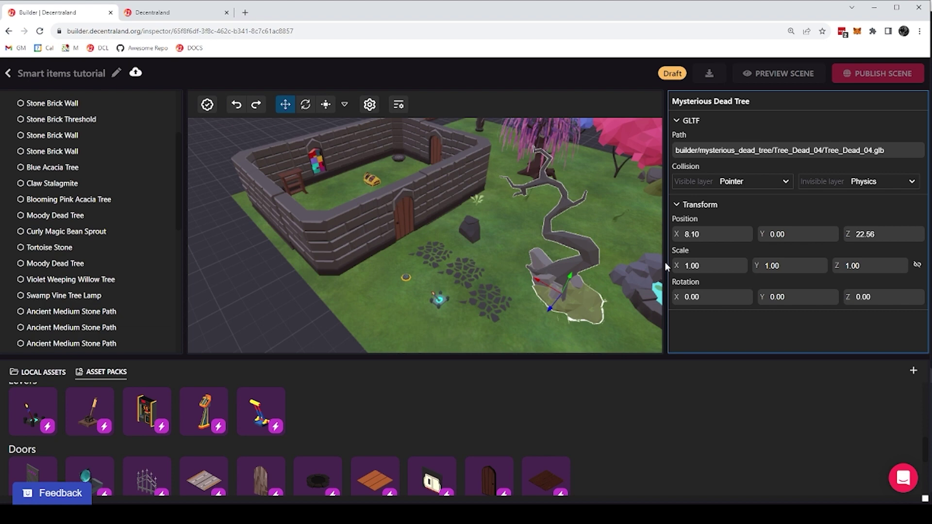
left_click_drag(590, 268, 600, 228)
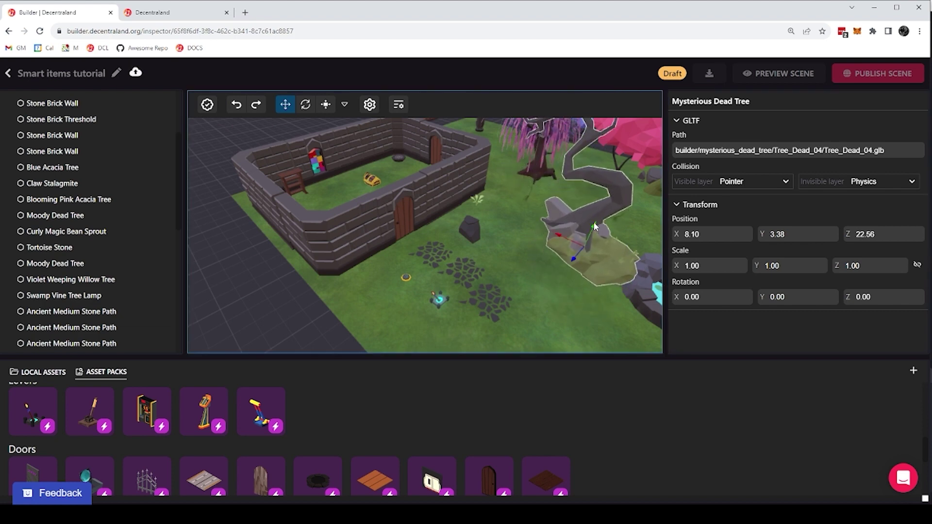
right_click_drag(599, 228, 606, 205)
left_click_drag(591, 218, 590, 213)
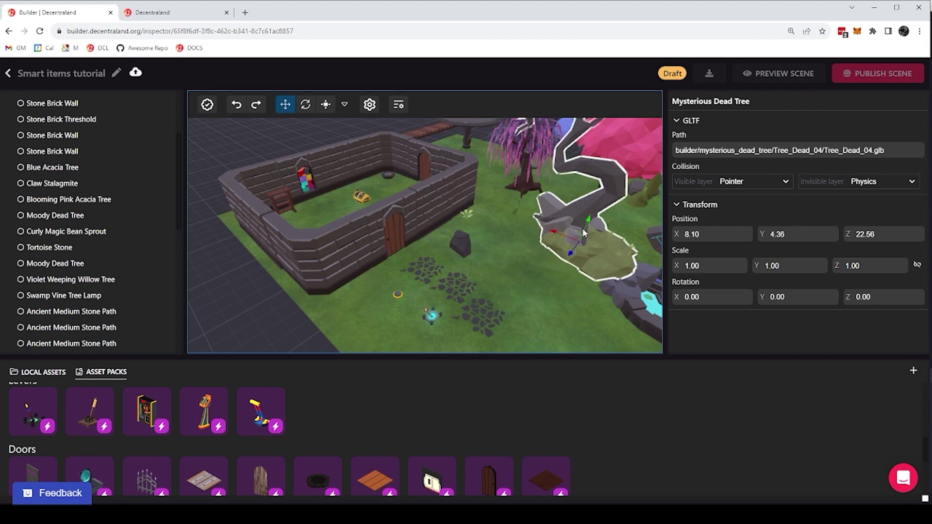
Reset the tree's height to 0, shift it along X, and set Y rotation to 90.
left_click(799, 233)
type("0")
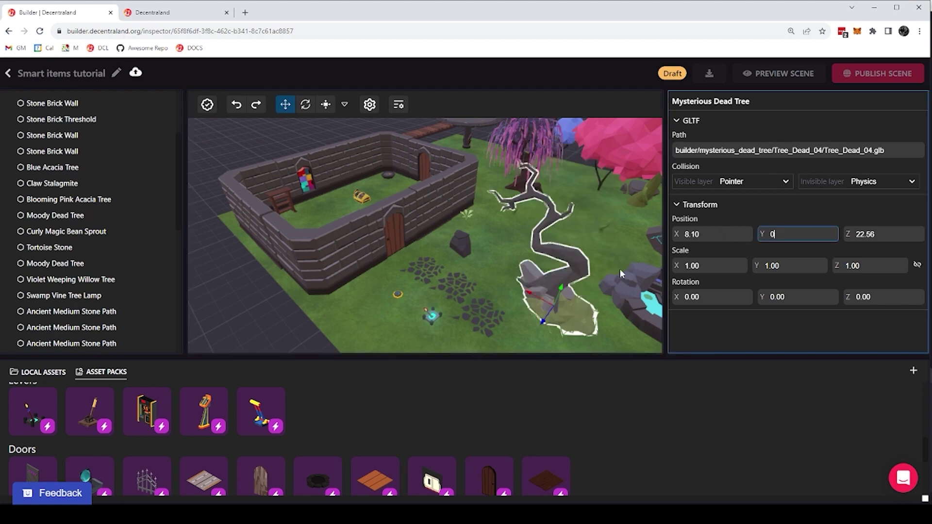
left_click_drag(529, 297, 567, 245)
left_click(781, 301)
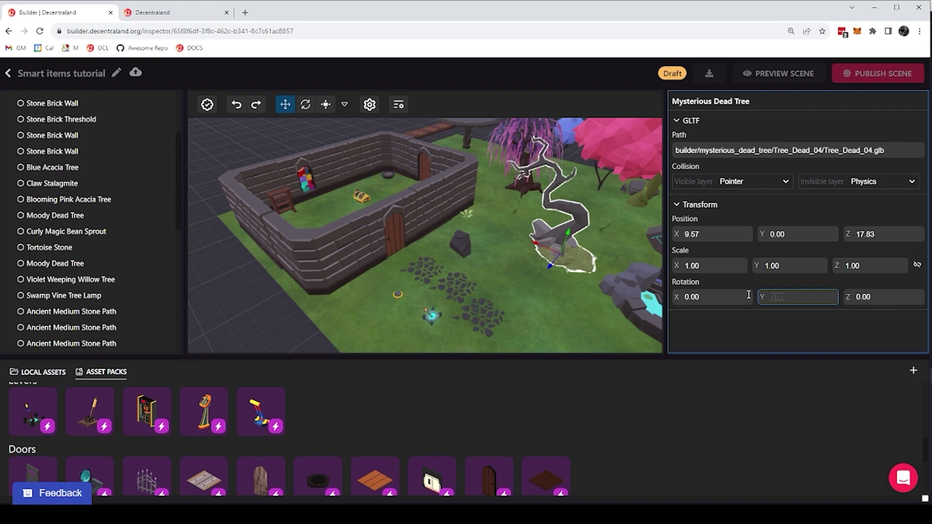
type("90")
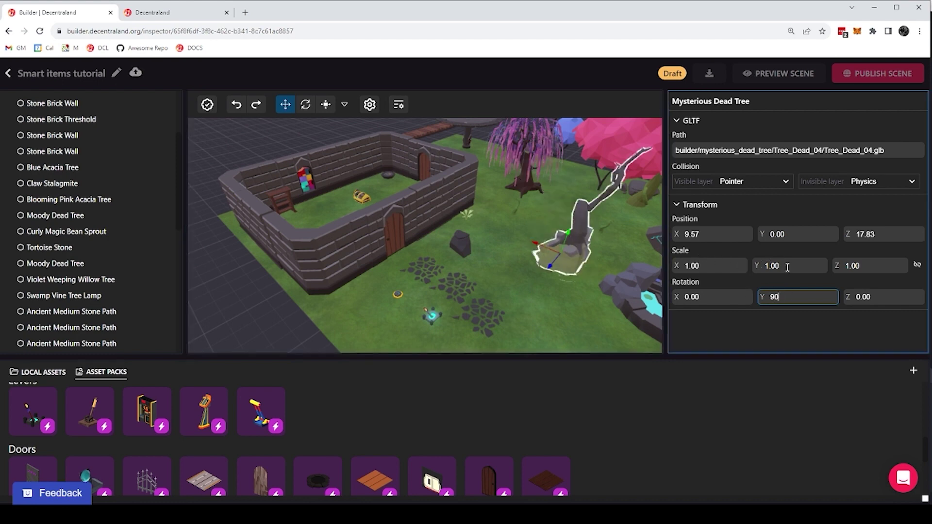
Try scale 2, reset scale to 1 on all axes, and slide the tree to X 11.51, Z 14.95.
left_click(720, 266)
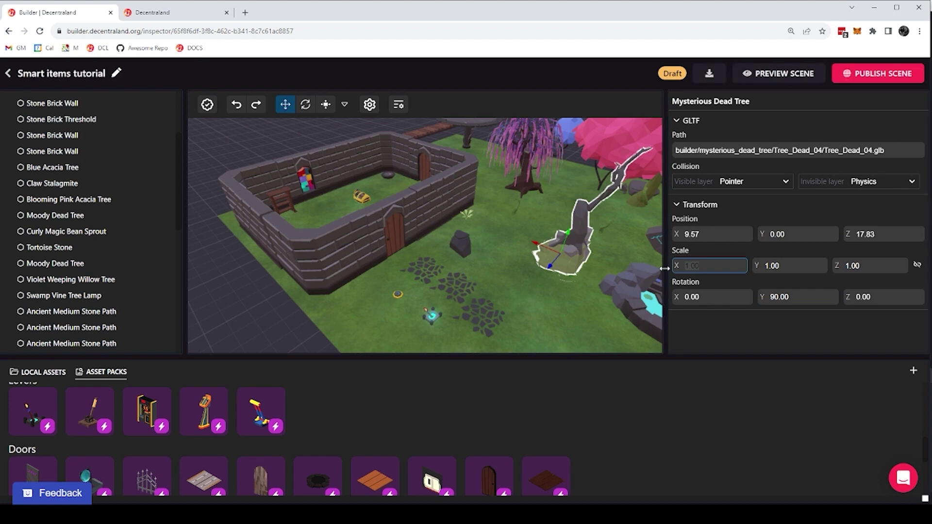
type("2")
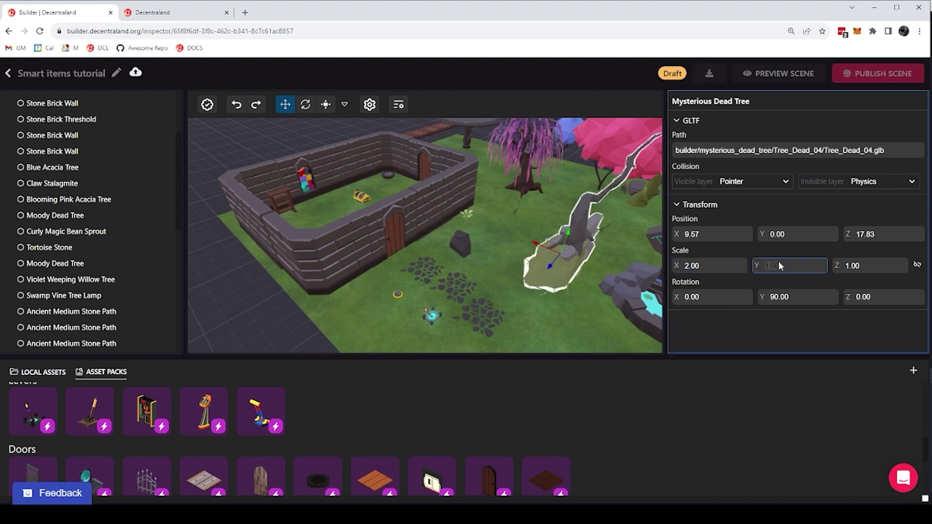
type("2")
key("Tab")
type("2")
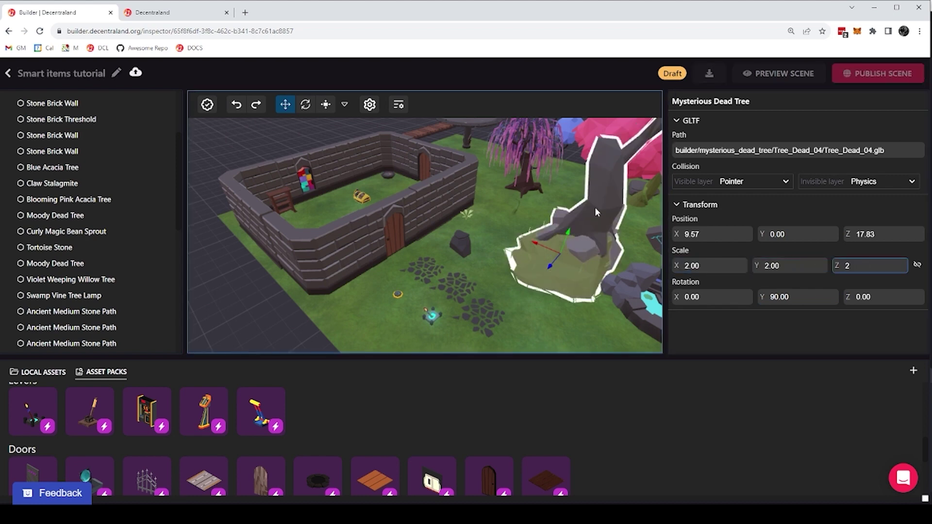
left_click(711, 266)
type("1")
key("Tab")
type("1")
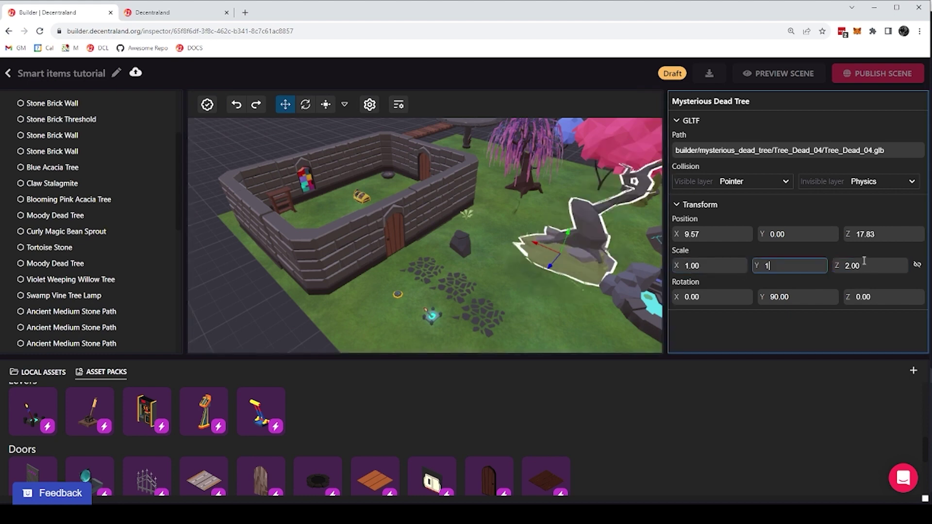
key("Tab")
type("1")
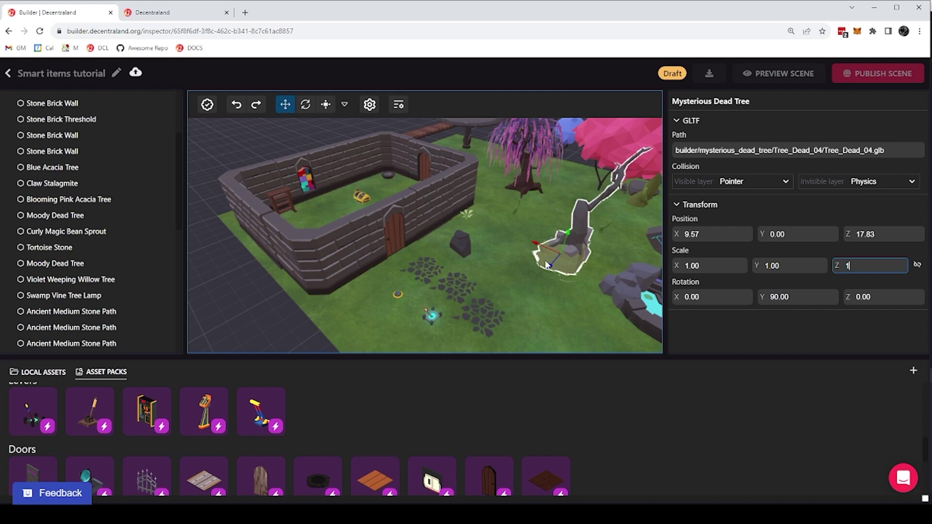
left_click_drag(547, 264, 517, 215)
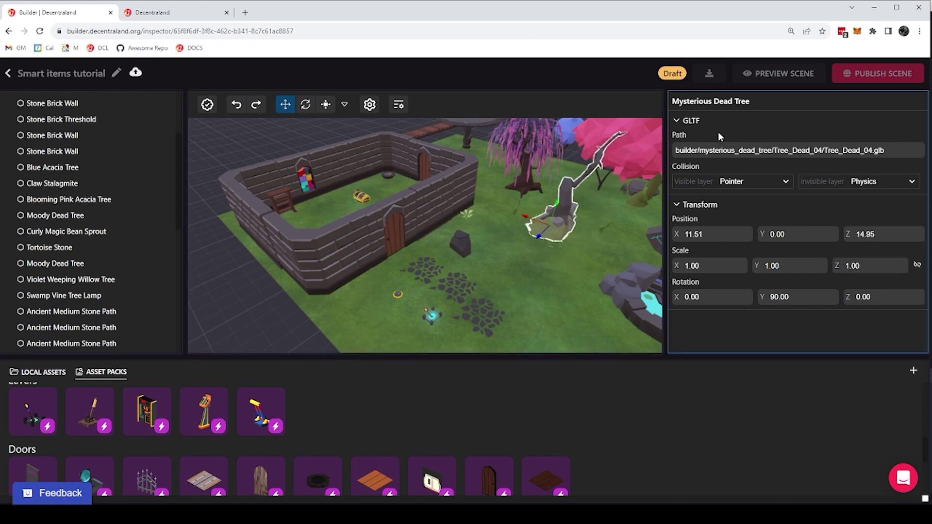
Collapse Transform, note the model file Tree_Dead_04.glb, and show Local Assets with builder and scene folders.
left_click(676, 204)
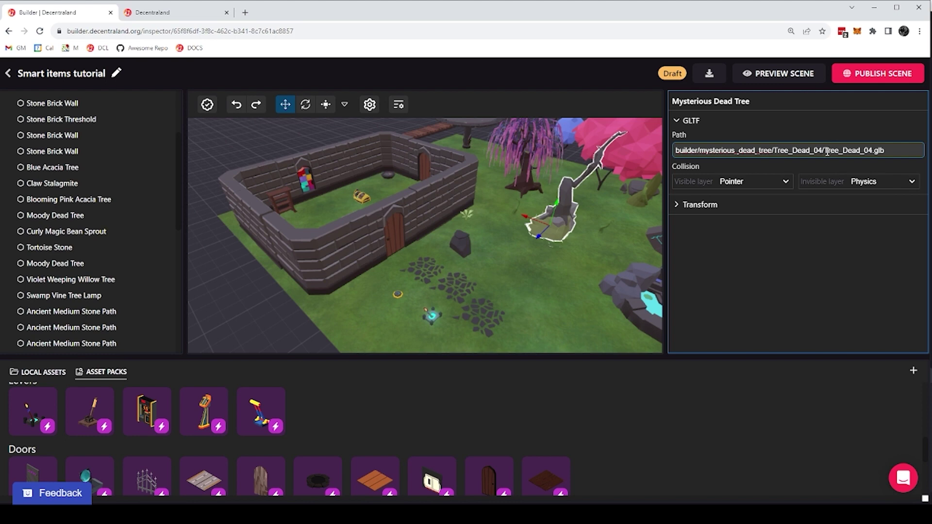
left_click(882, 152)
left_click_drag(823, 151, 896, 149)
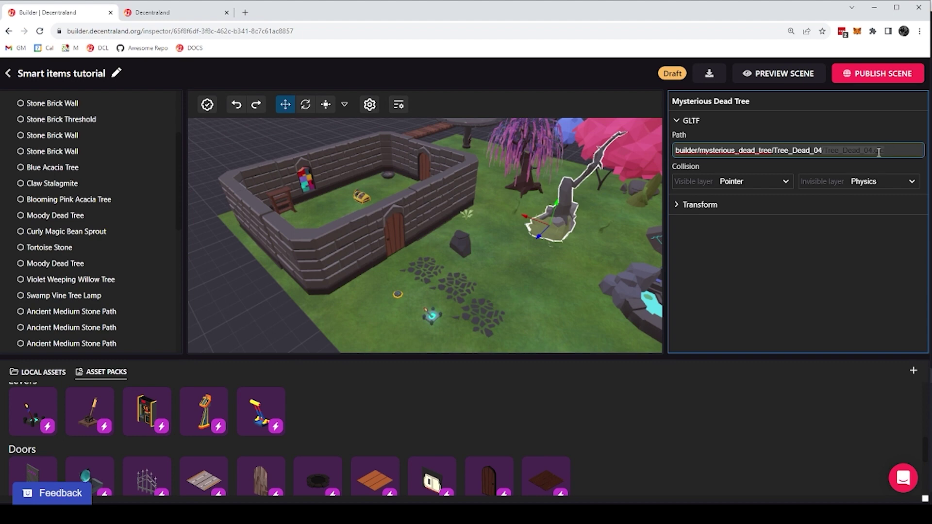
left_click(827, 150)
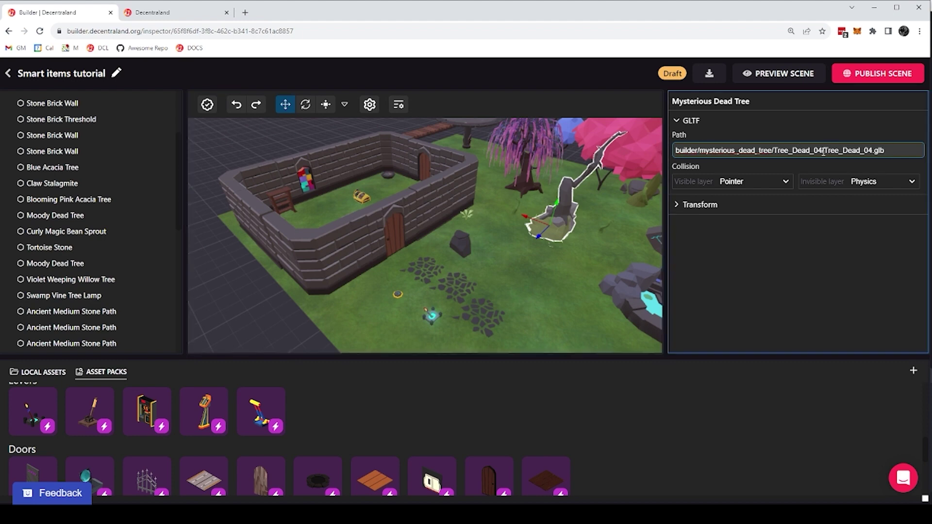
left_click(35, 373)
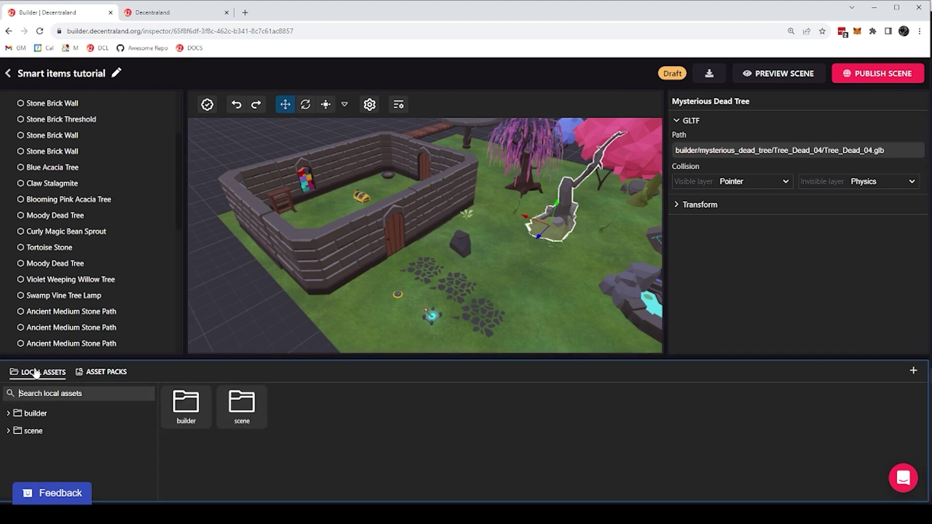
Expand the builder asset folder and browse down to blue_acacia_tree.
left_click(8, 413)
scroll(48, 428, "down", 2)
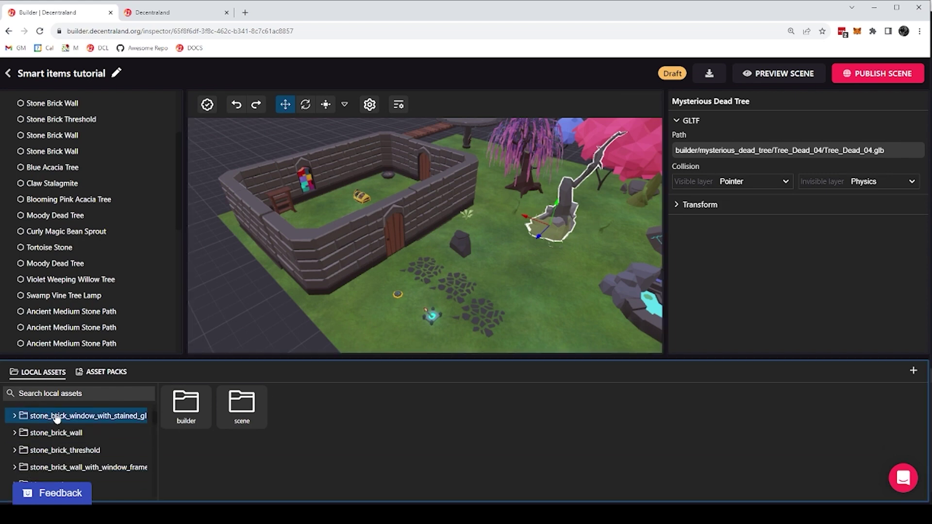
scroll(43, 417, "up", 2)
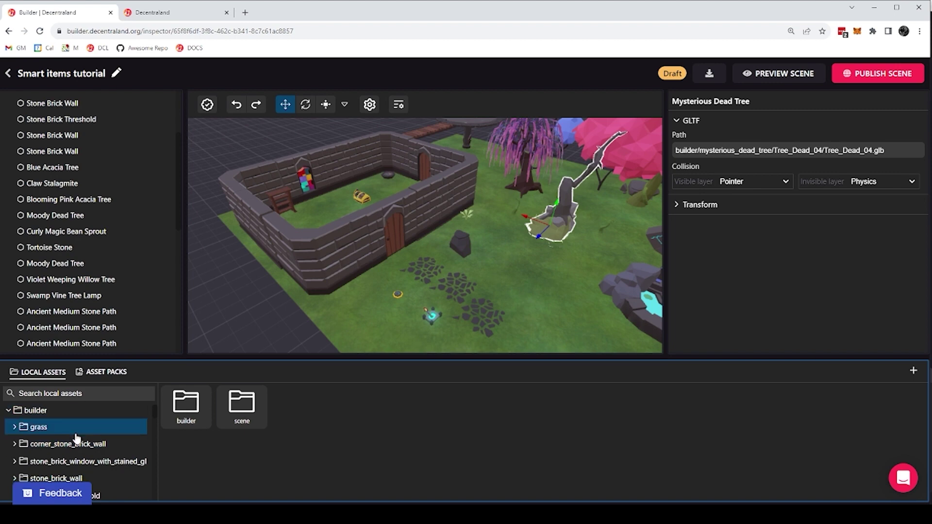
scroll(73, 436, "down", 2)
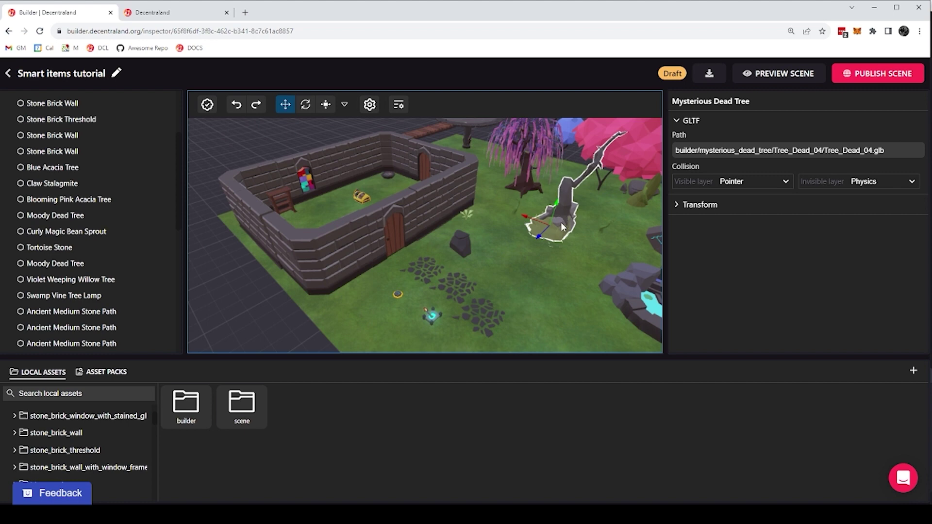
left_click(127, 433)
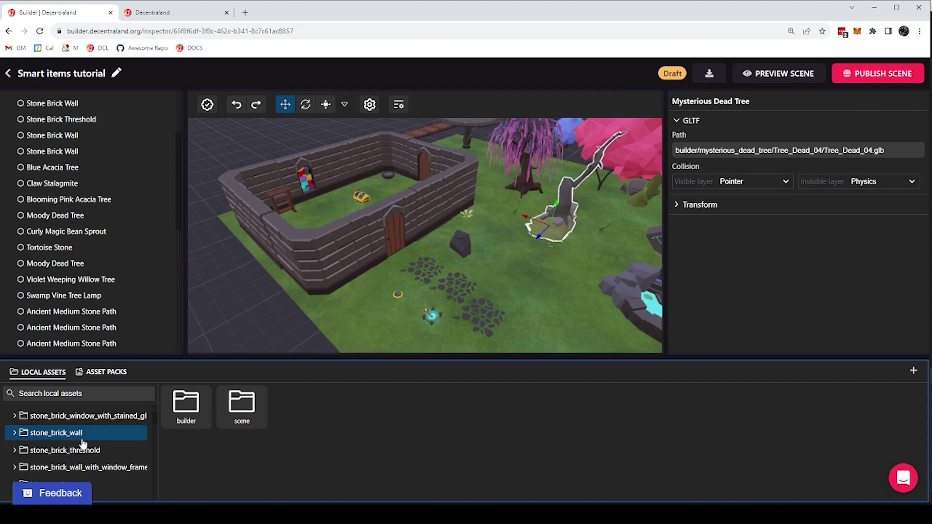
key("Down")
key("Down")
key("Down")
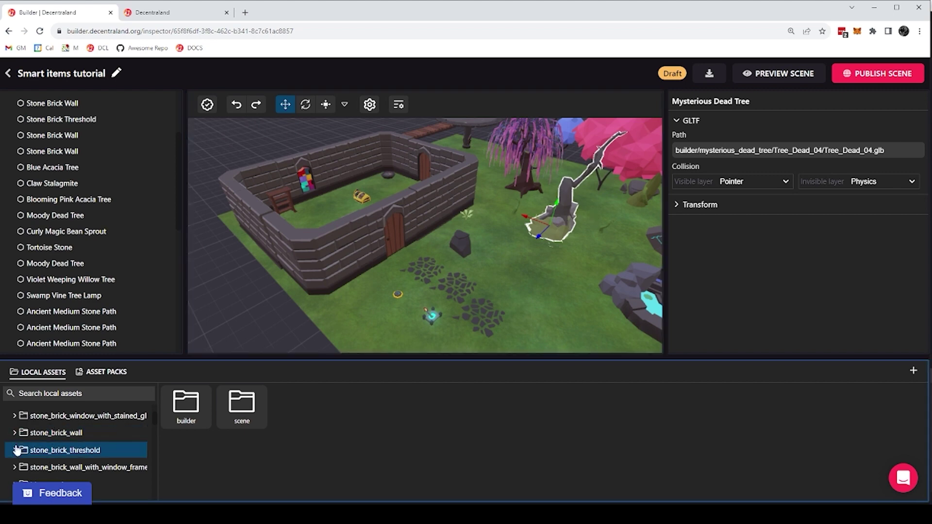
Expand blue_acacia_tree > Tree_Forest_Blue_01 and drop Tree_Forest_Blue_01.glb onto the GLTF Path.
left_click(14, 436)
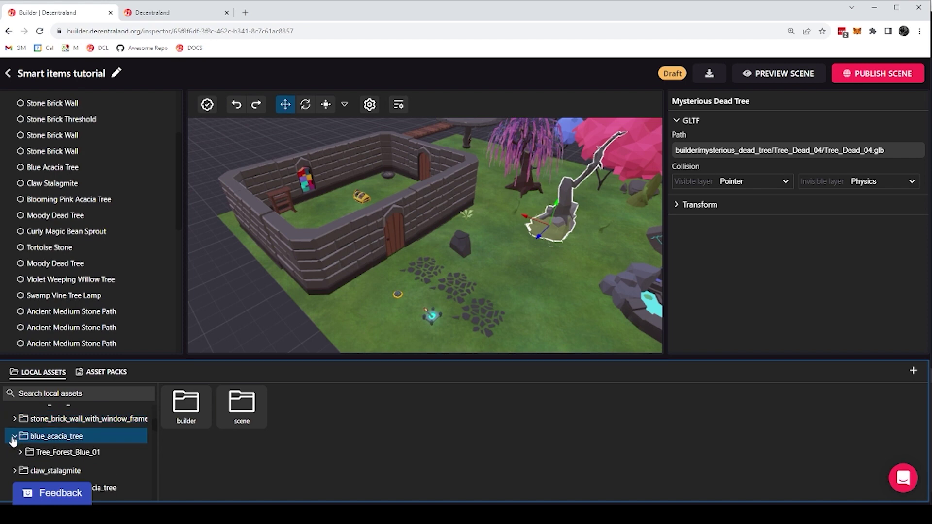
left_click(18, 453)
left_click(18, 453)
left_click(62, 469)
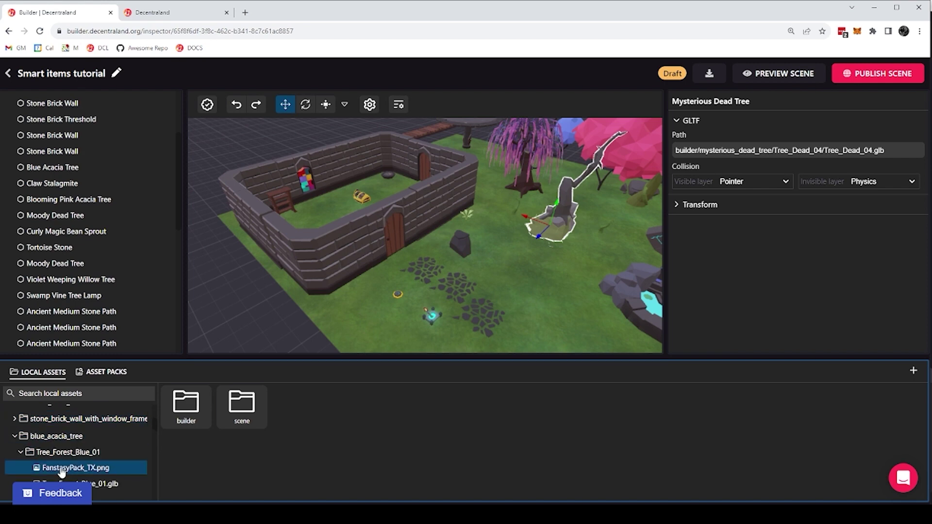
scroll(68, 451, "down", 1)
left_click(75, 436)
left_click_drag(75, 435, 718, 147)
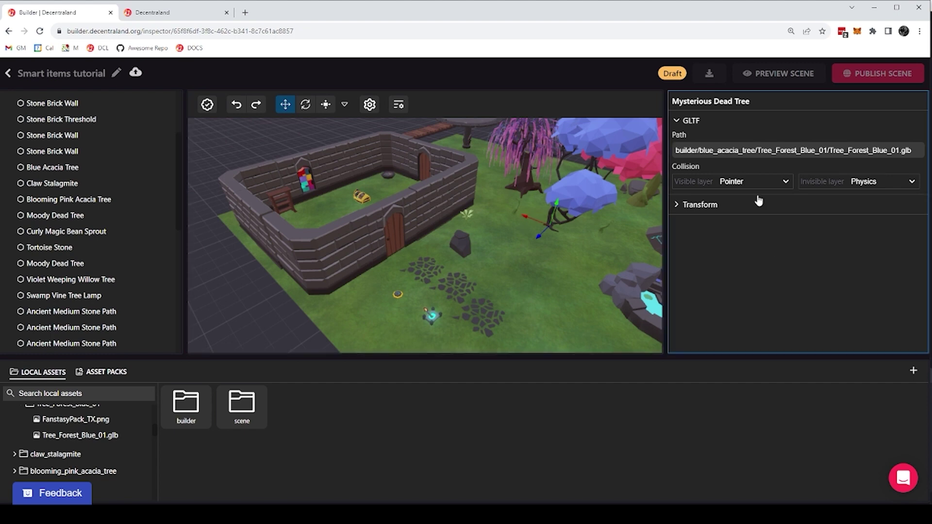
Expand Transform and select the Moody Dead Tree sprout beside the blue tree.
left_click(681, 204)
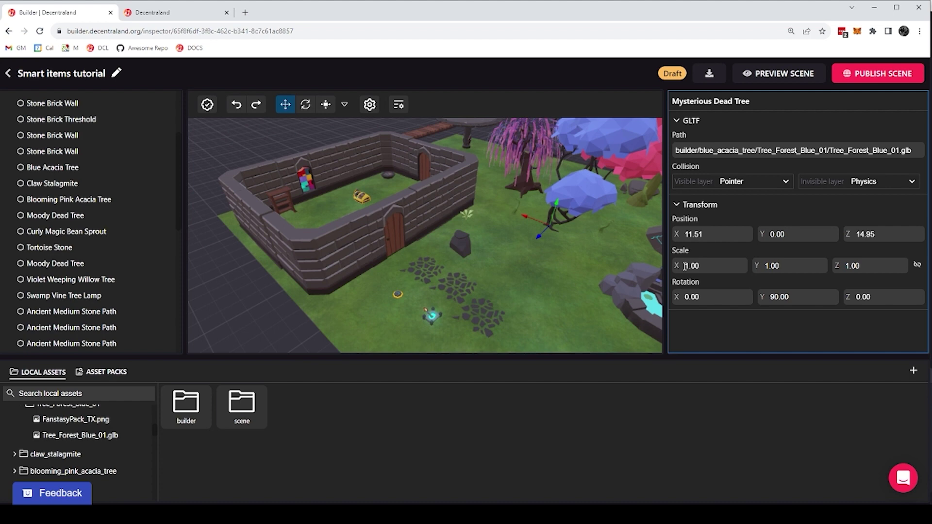
left_click(604, 229)
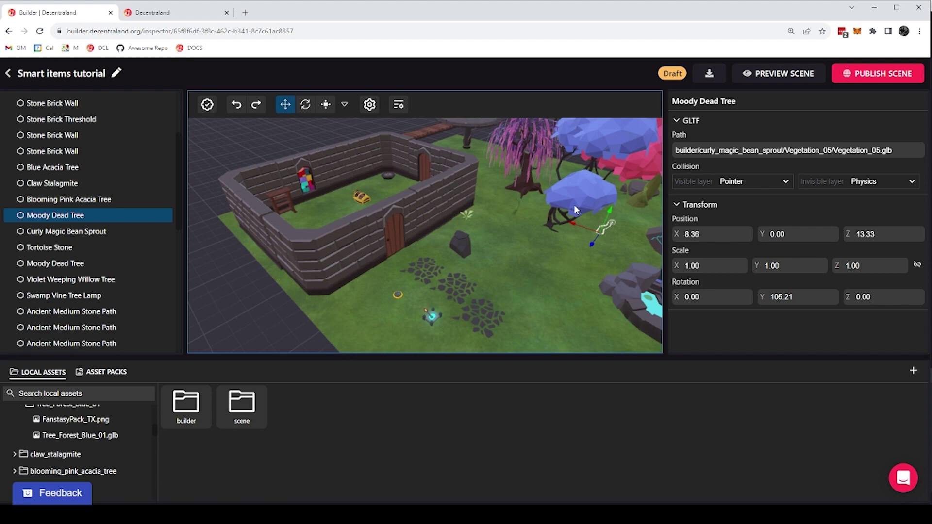
Select the Black Button and collapse its GLTF, Transform, Action and Trigger sections.
left_click(398, 294)
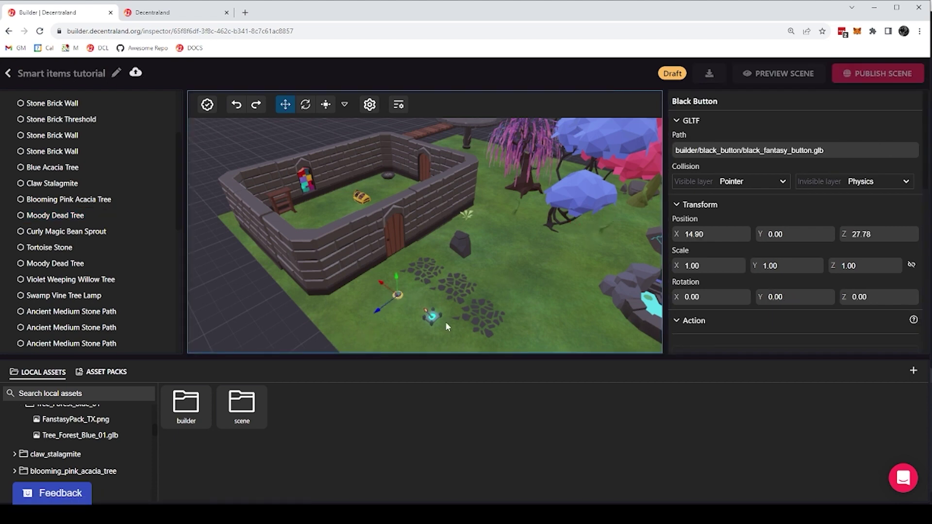
left_click(686, 122)
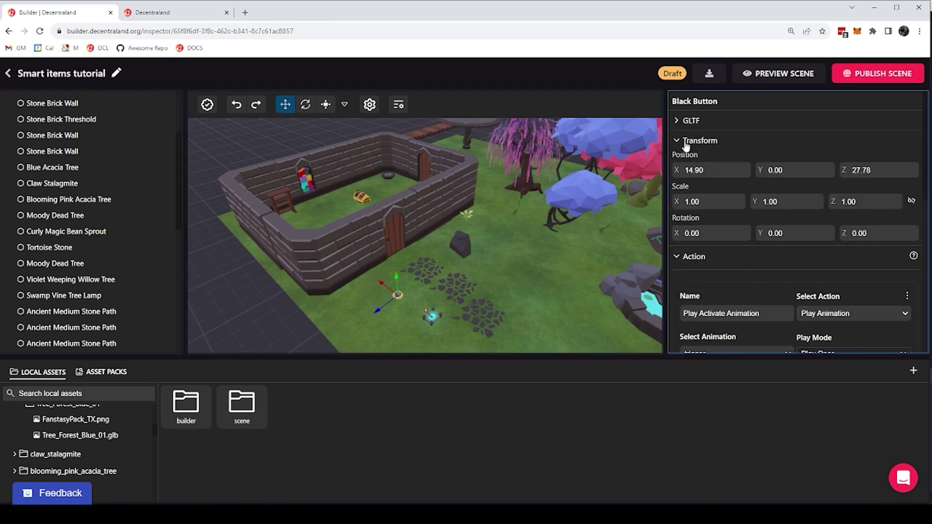
left_click(685, 142)
left_click(677, 161)
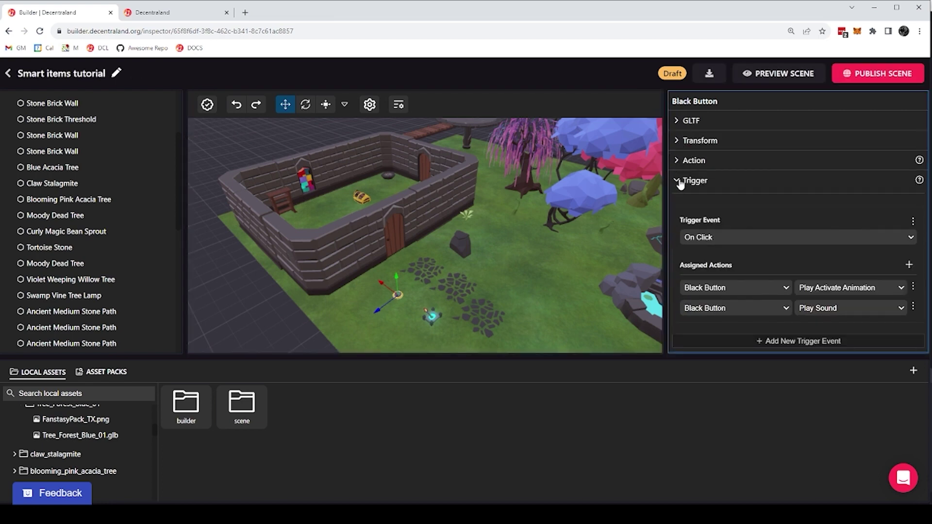
left_click(678, 181)
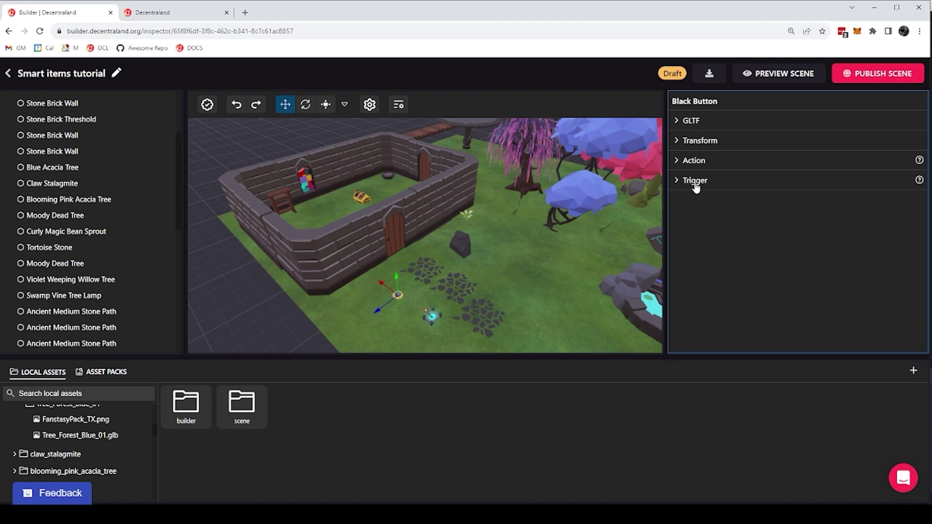
Review the button's Action list, then expand Trigger showing On Click with Play Activate Animation and Play Sound.
left_click(677, 162)
scroll(693, 199, "down", 1)
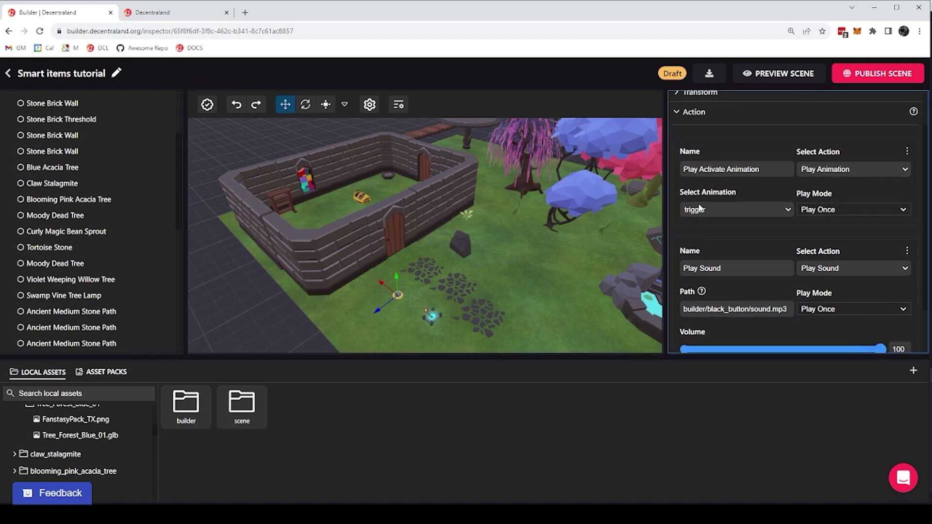
scroll(715, 231, "down", 1)
scroll(703, 209, "up", 2)
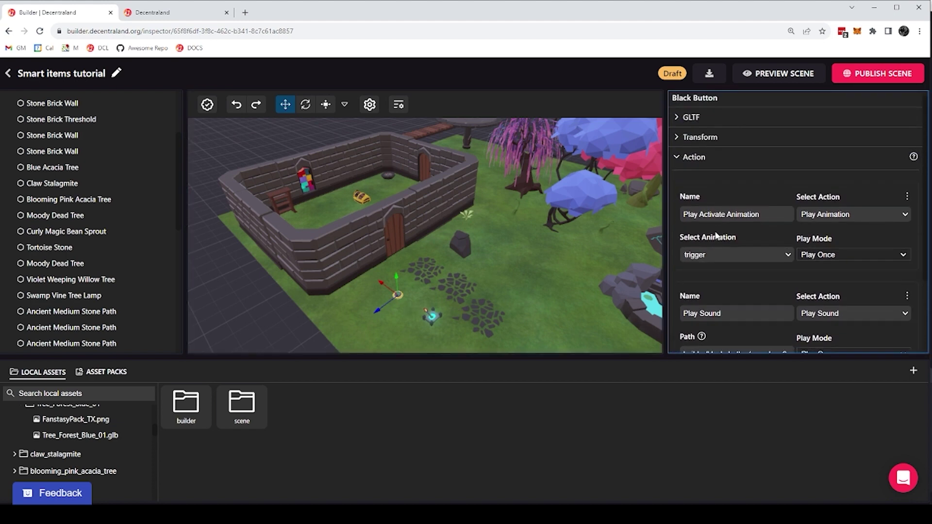
left_click(675, 165)
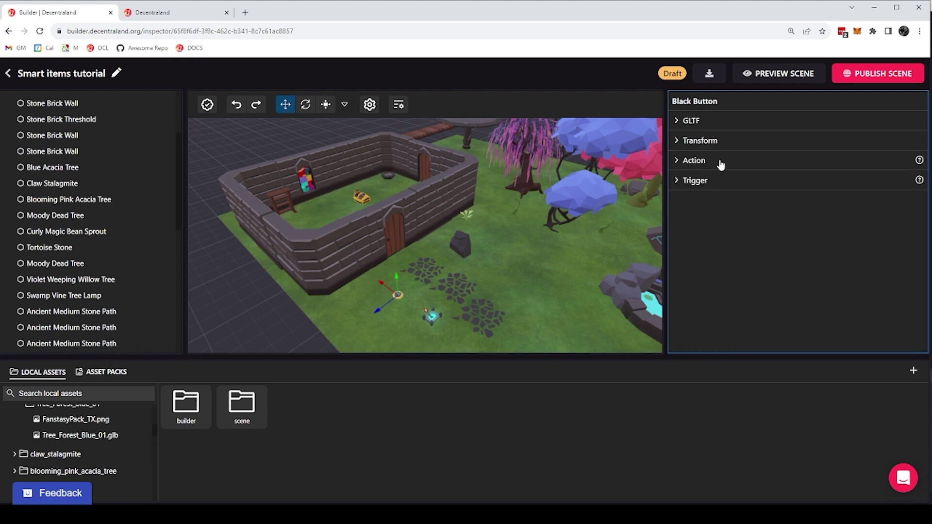
left_click(675, 182)
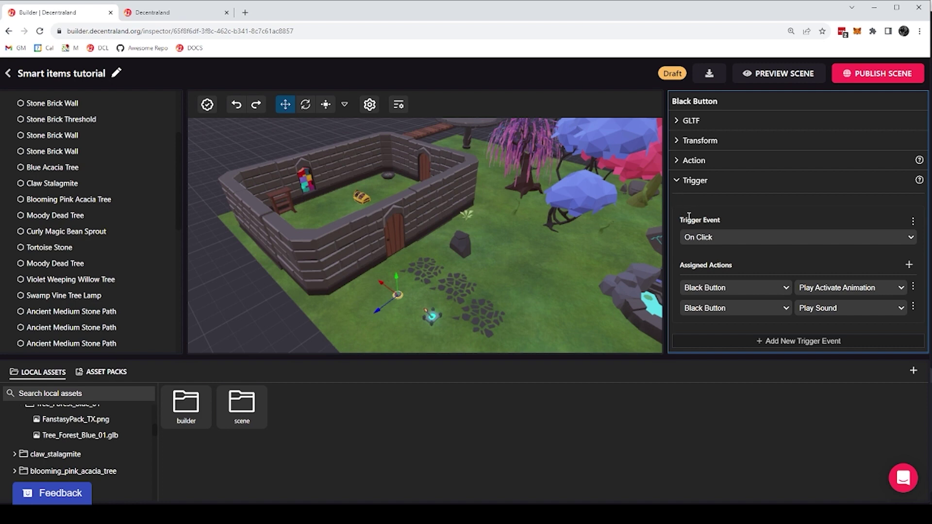
left_click(676, 179)
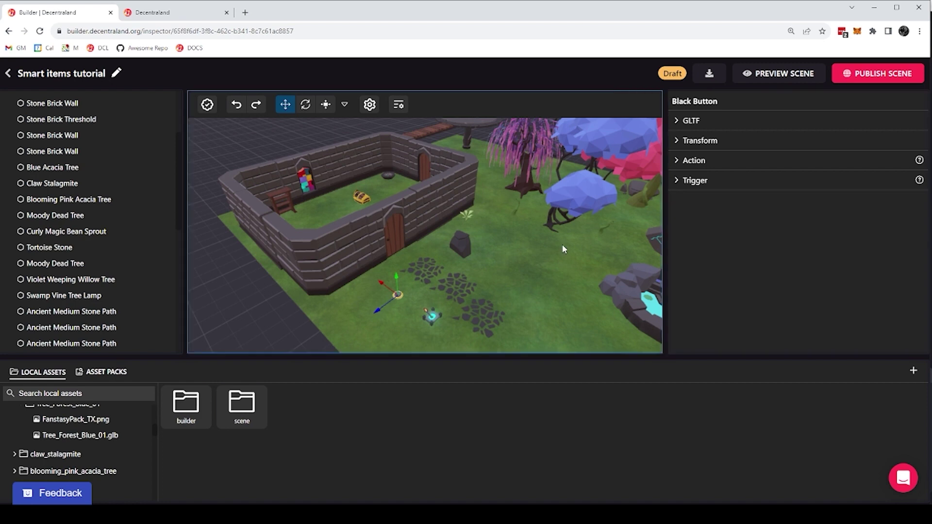
left_click(677, 160)
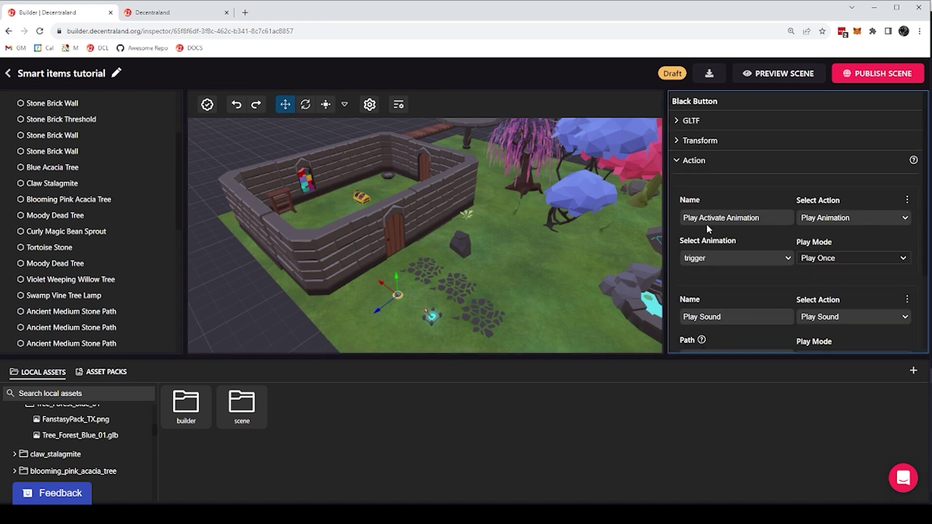
scroll(707, 224, "down", 1)
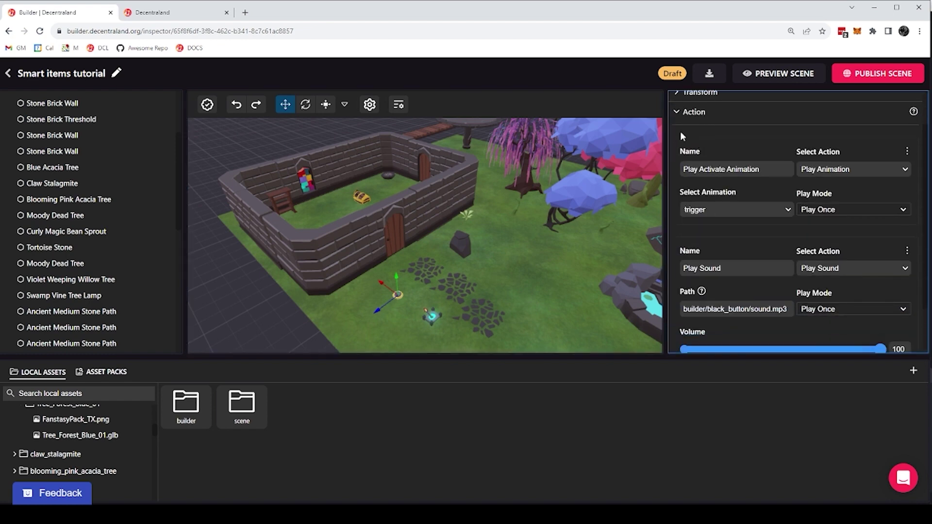
scroll(736, 194, "down", 1)
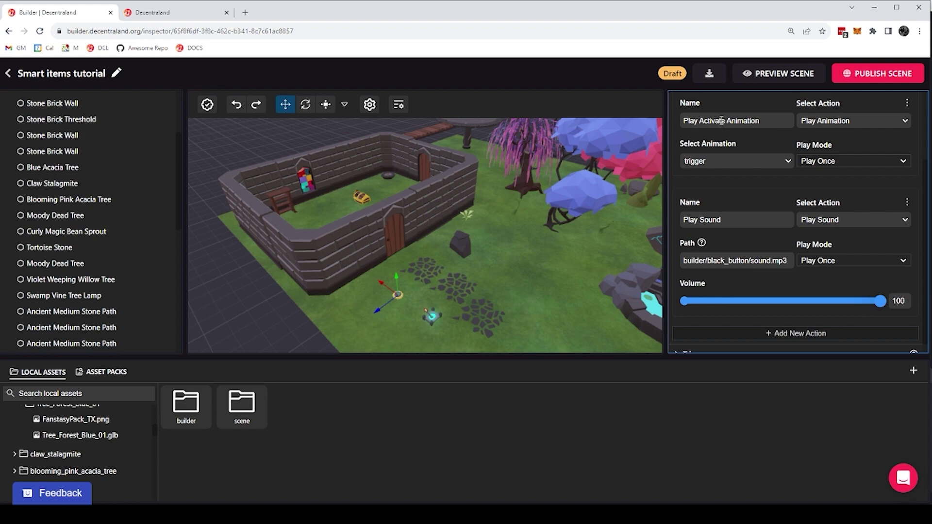
left_click(707, 163)
left_click(699, 182)
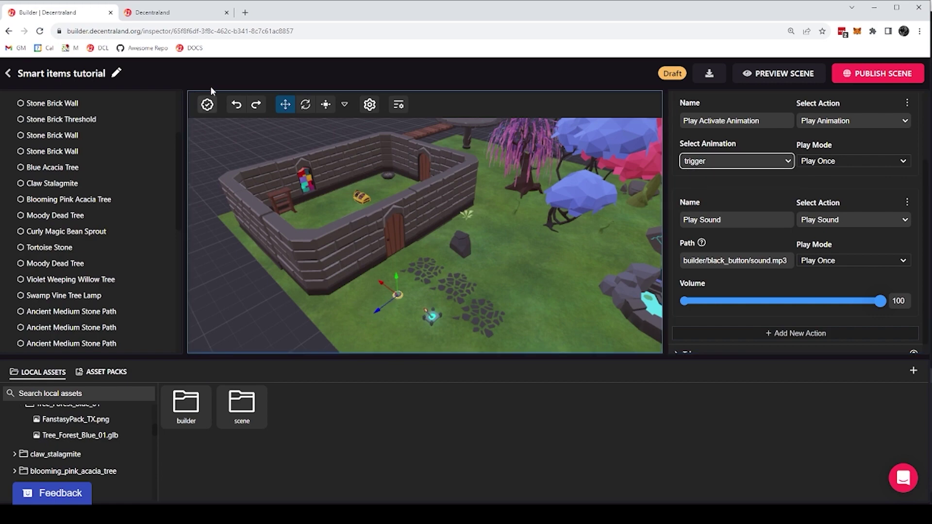
left_click(160, 12)
left_click(348, 217)
key("w")
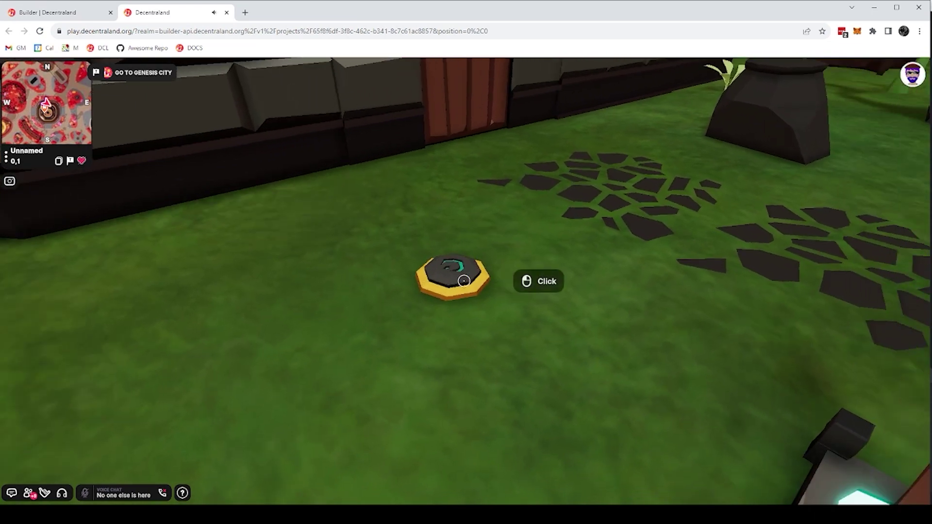
key("Escape")
left_click(63, 12)
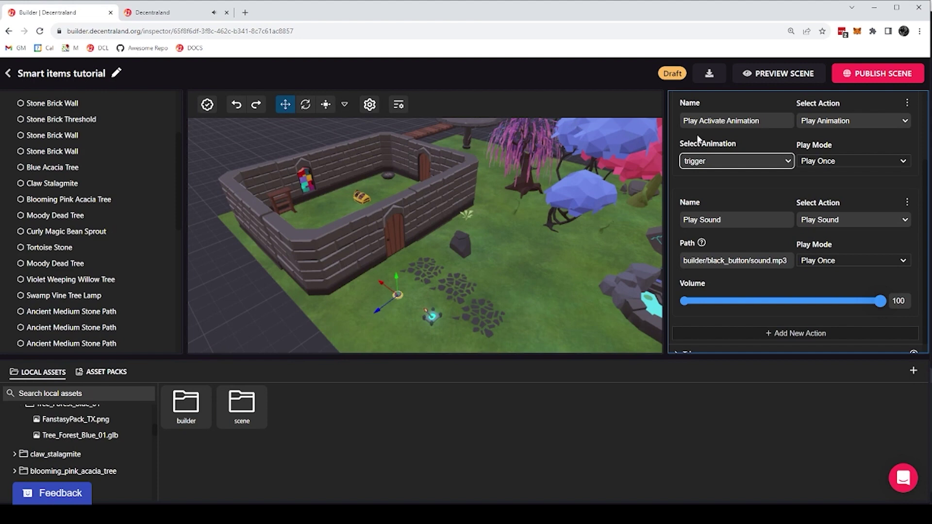
scroll(717, 150, "up", 1)
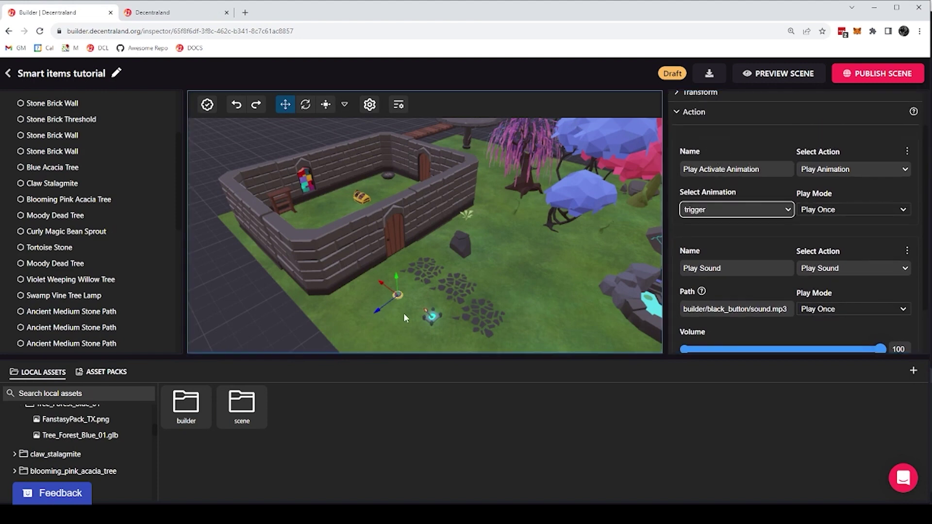
scroll(699, 233, "down", 1)
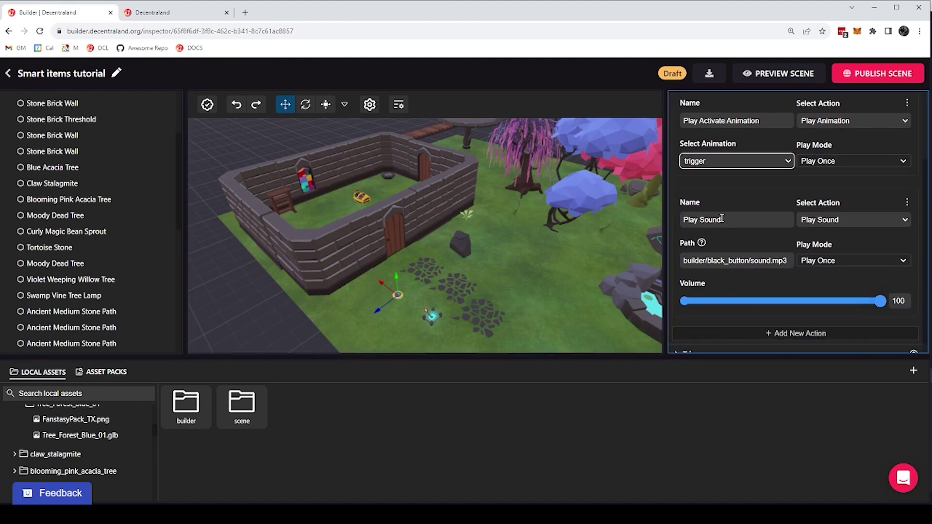
left_click(747, 257)
left_click_drag(750, 261, 792, 261)
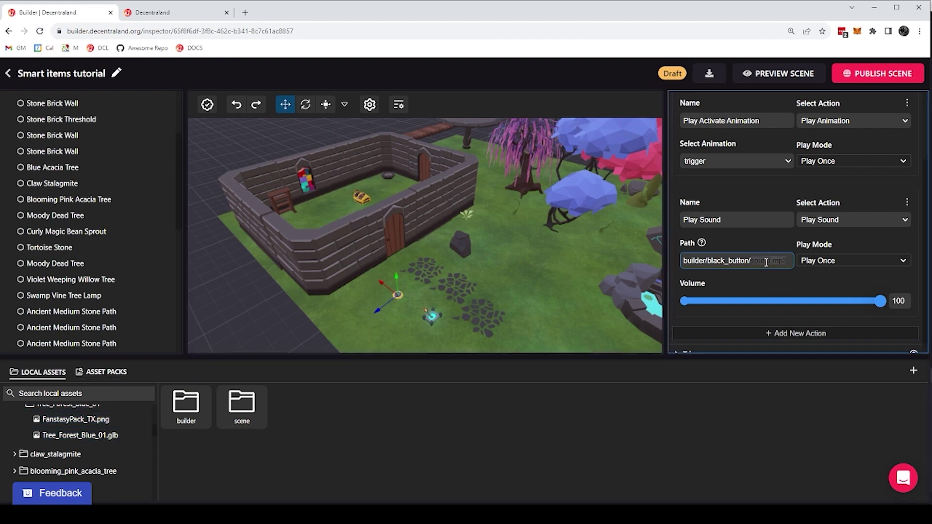
left_click(751, 262)
scroll(746, 271, "down", 1)
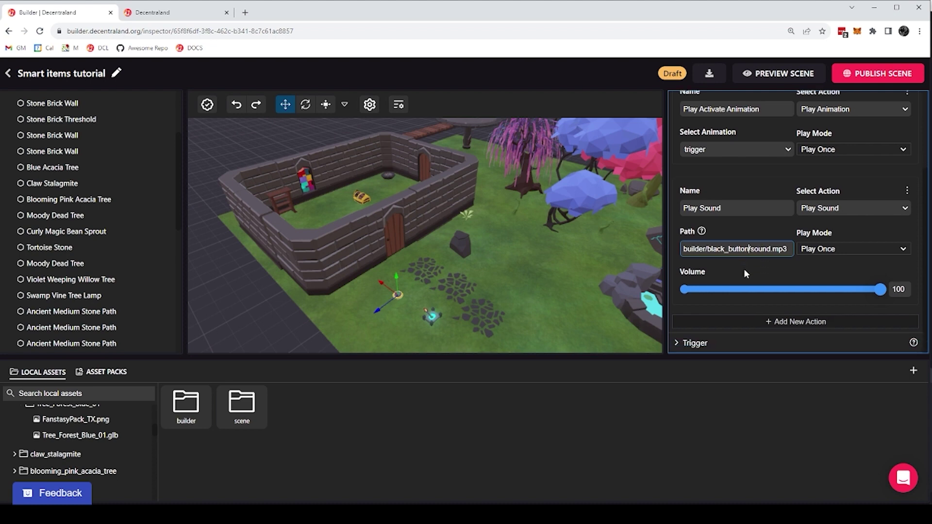
scroll(700, 250, "up", 3)
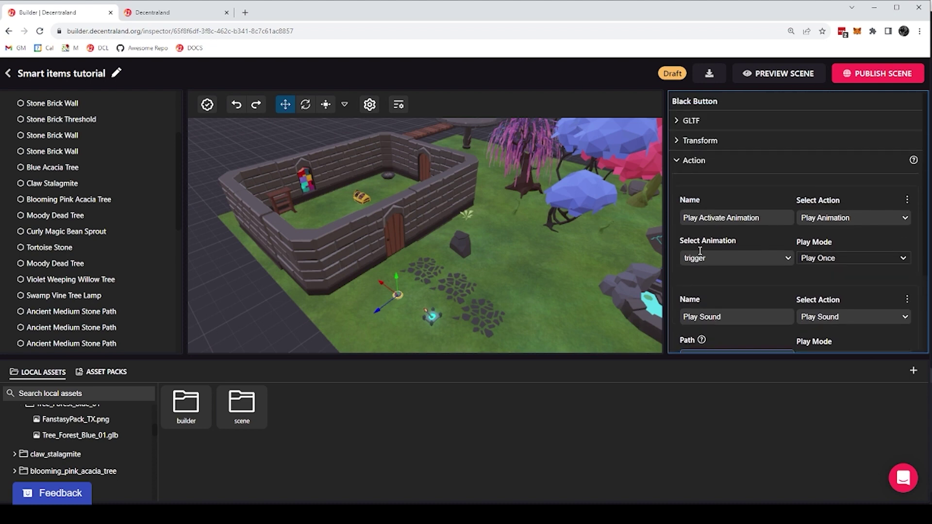
Collapse Action and expand Trigger to show On Click running Play Activate Animation and Play Sound.
left_click(678, 162)
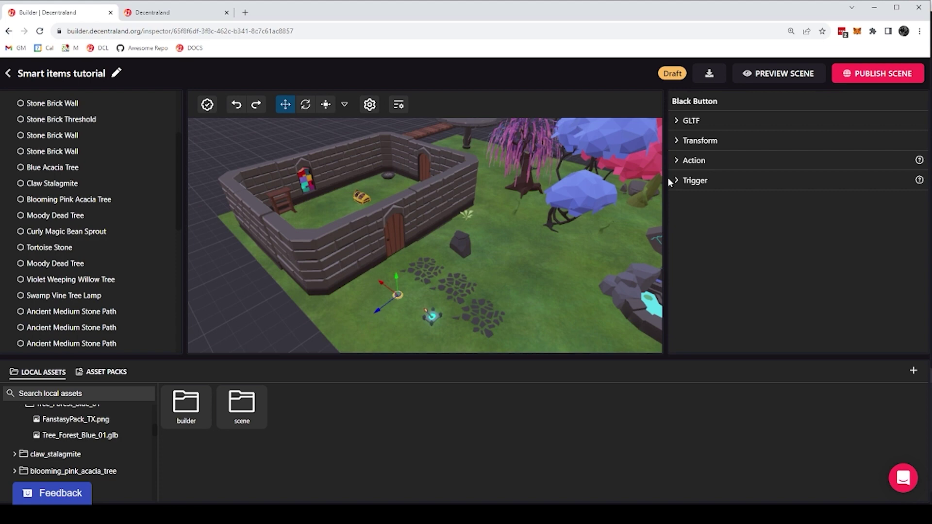
left_click(686, 181)
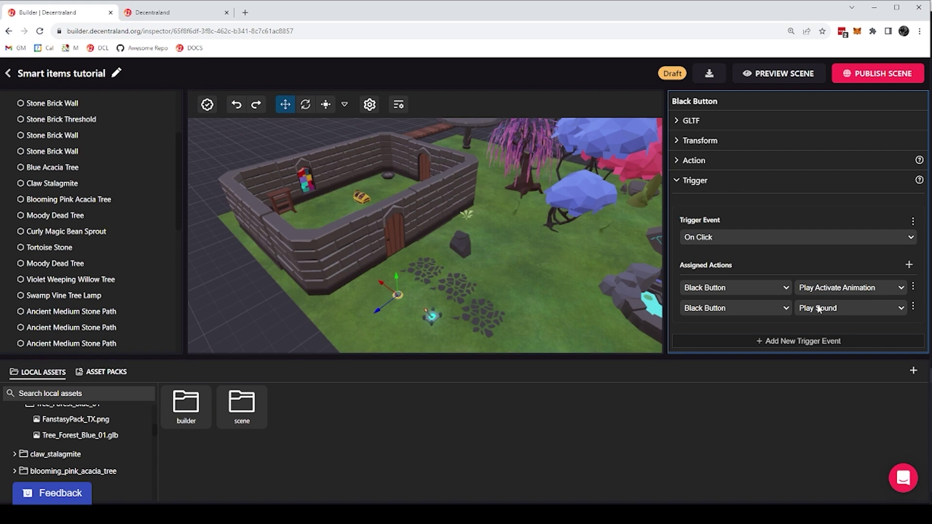
left_click(179, 18)
left_click(457, 277)
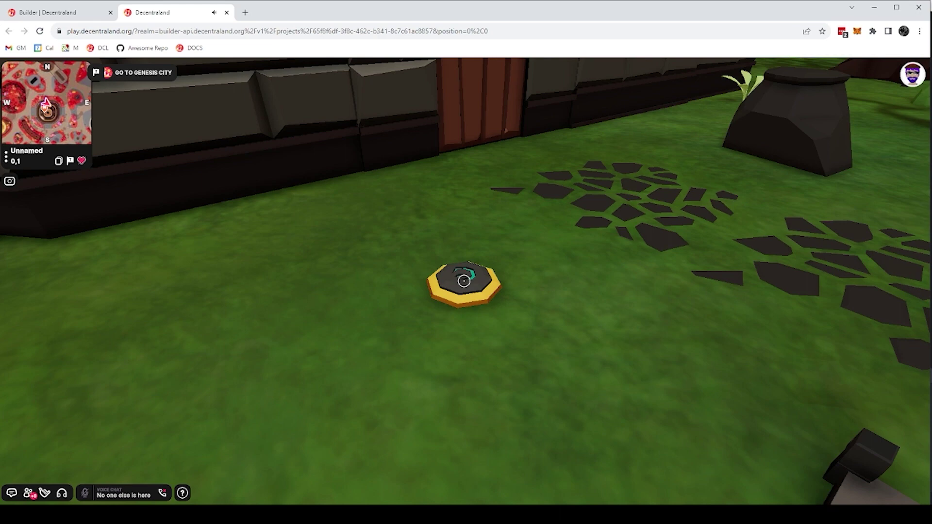
left_click(82, 19)
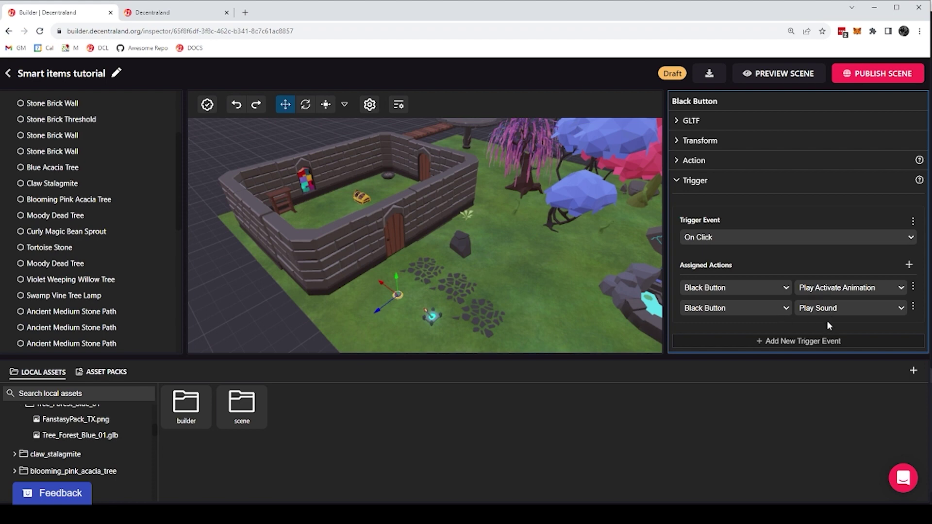
Add a new assigned action to the Black Button's On Click trigger.
left_click(909, 265)
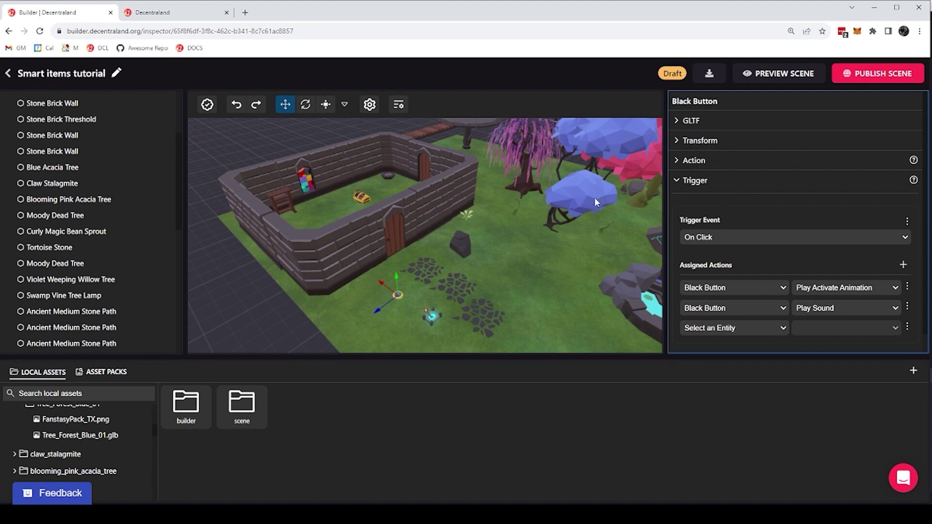
left_click(692, 161)
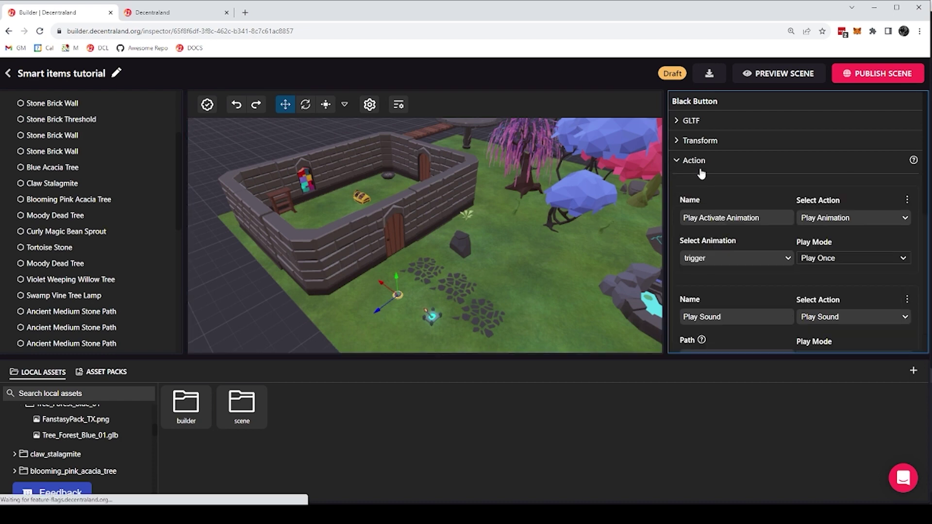
scroll(704, 175, "down", 1)
scroll(774, 168, "down", 1)
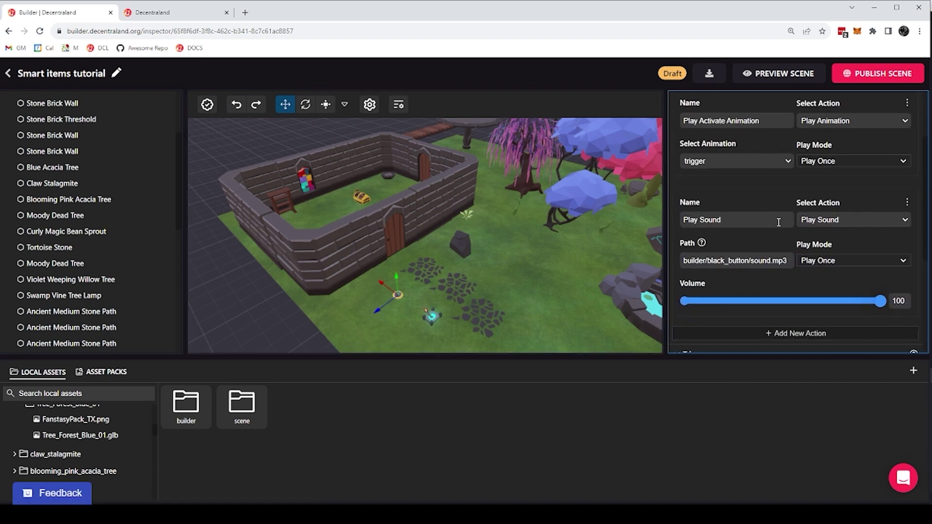
scroll(778, 222, "down", 4)
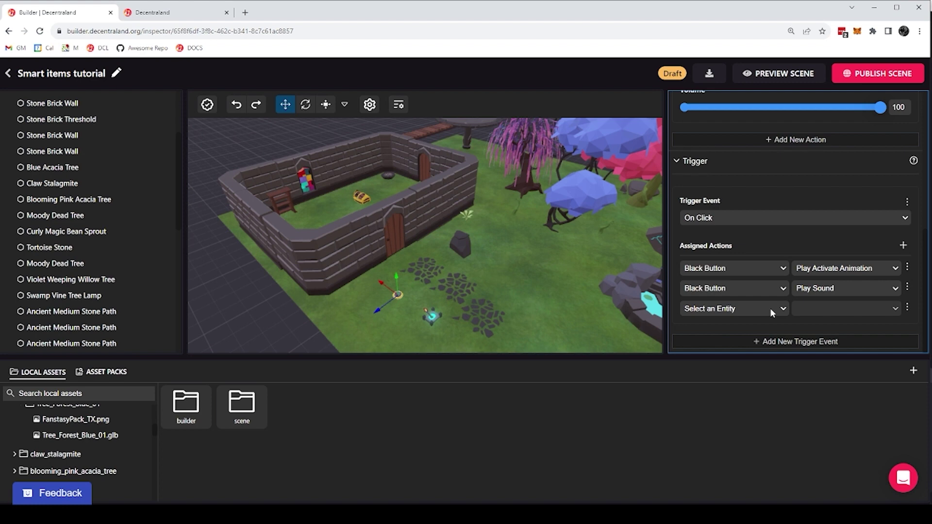
Target the new action at Wooden Door 1 with Open, after briefly trying Fantasy Chest.
left_click(770, 308)
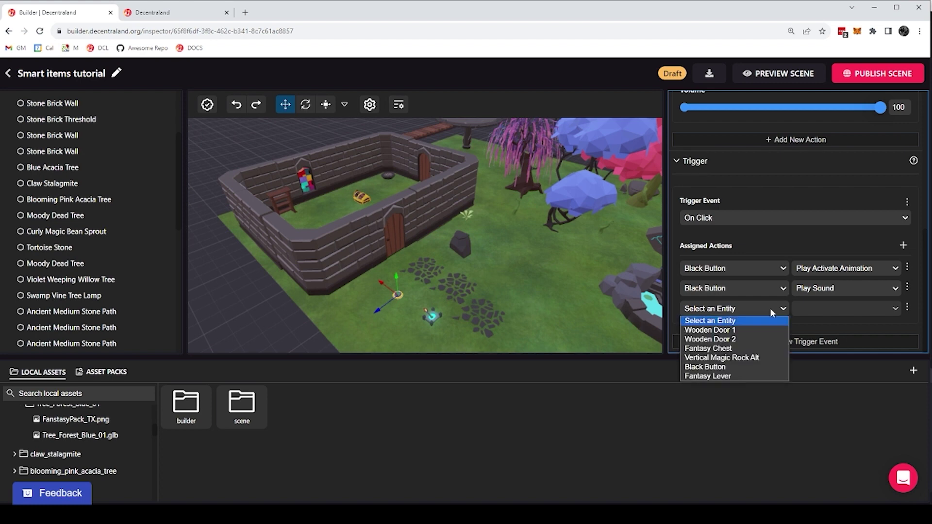
left_click(714, 331)
left_click(821, 311)
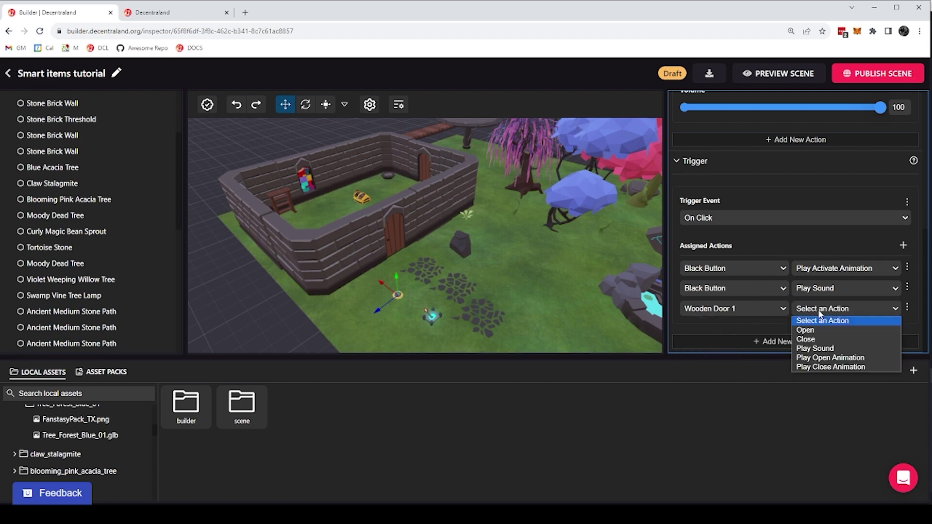
left_click(814, 324)
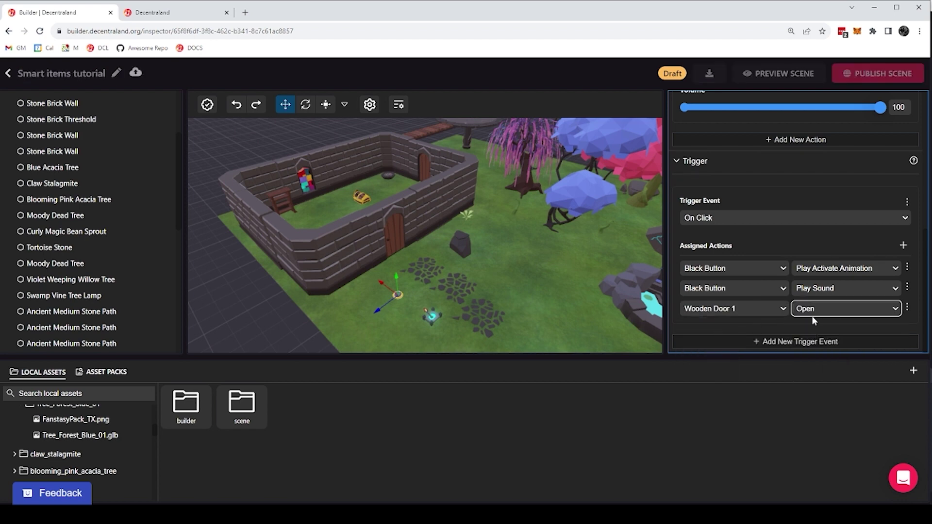
left_click(746, 309)
left_click(719, 347)
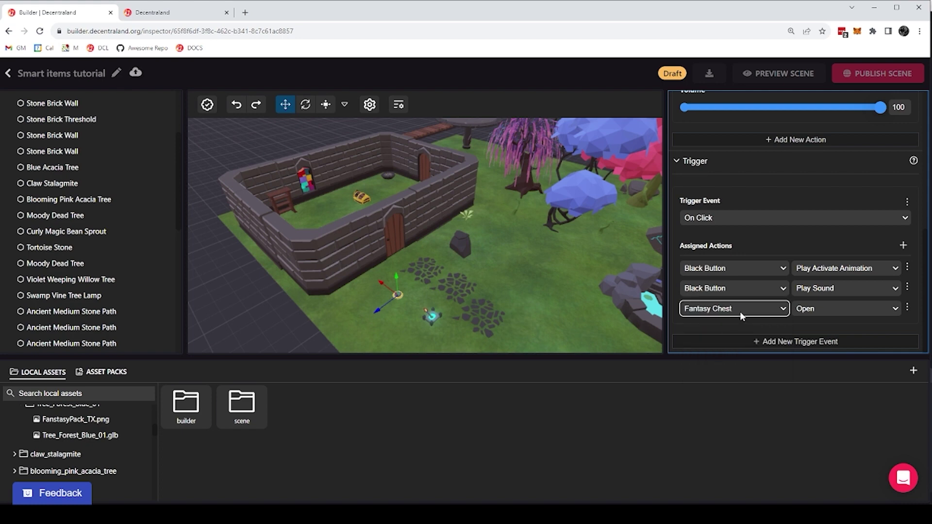
left_click(817, 310)
left_click(814, 334)
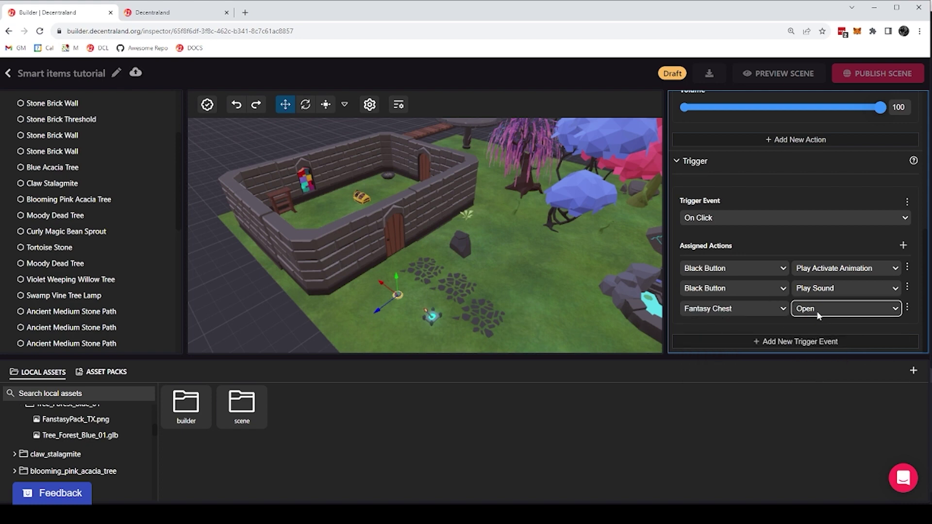
left_click(742, 310)
left_click(733, 329)
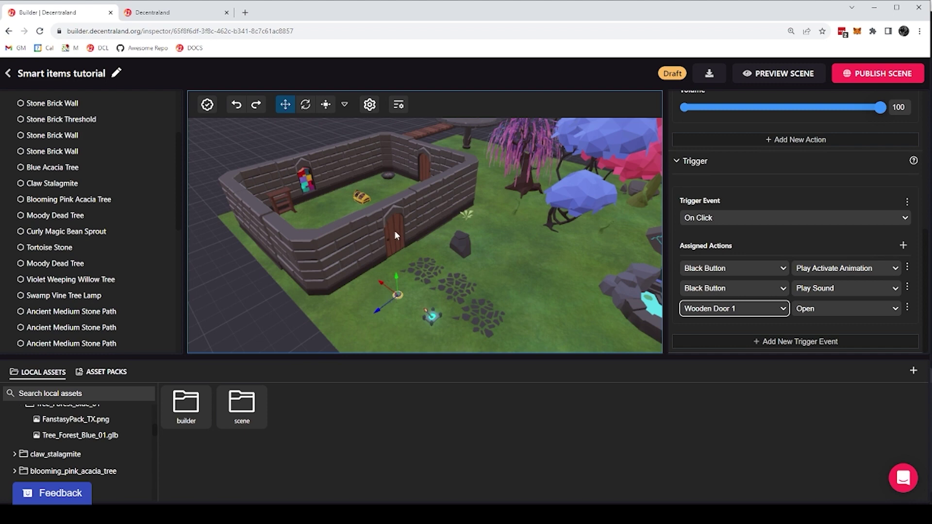
Select the wooden door and confirm its entity name stays Wooden Door 1.
left_click(109, 279)
left_click(252, 294)
left_click(396, 230)
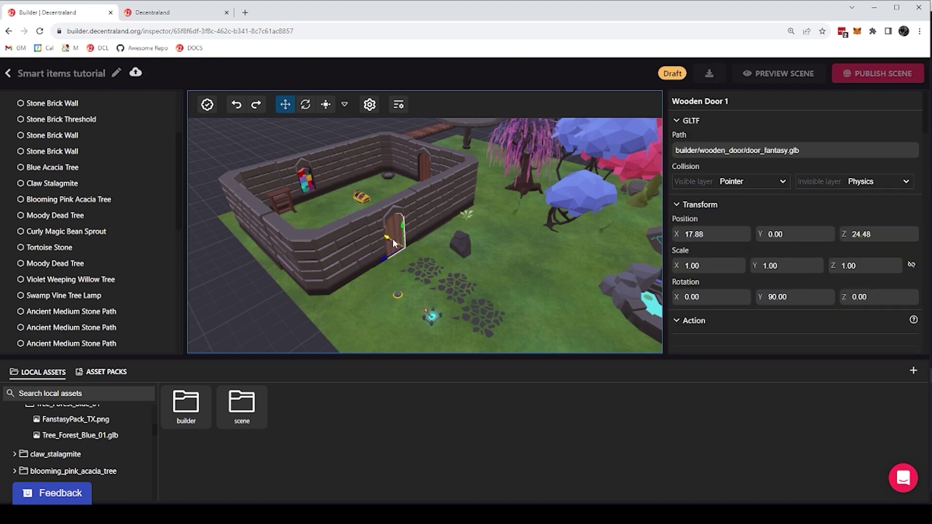
left_click(92, 252)
scroll(89, 265, "down", 6)
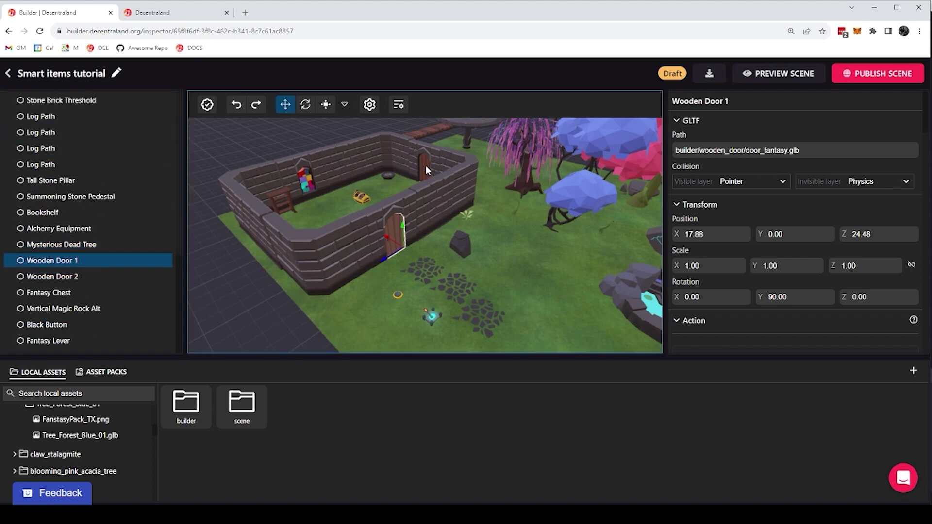
right_click(43, 264)
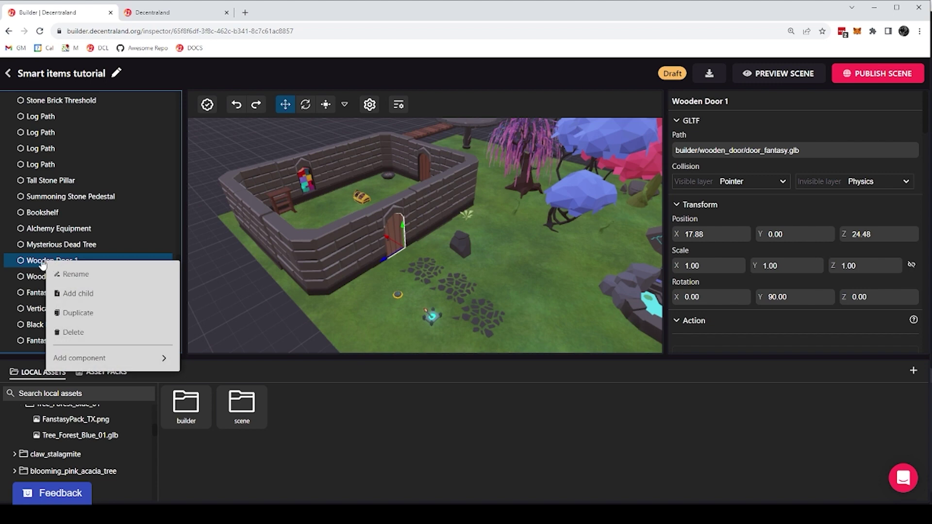
left_click(75, 275)
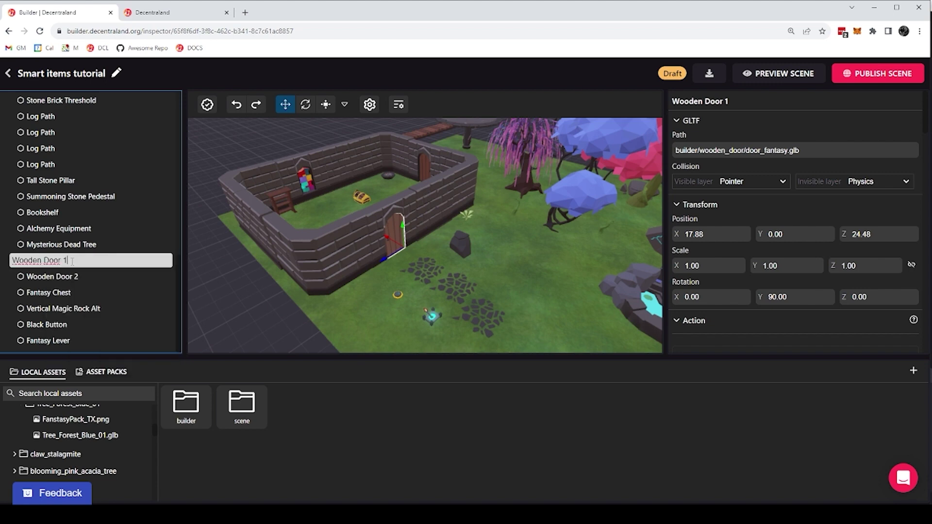
key("Return")
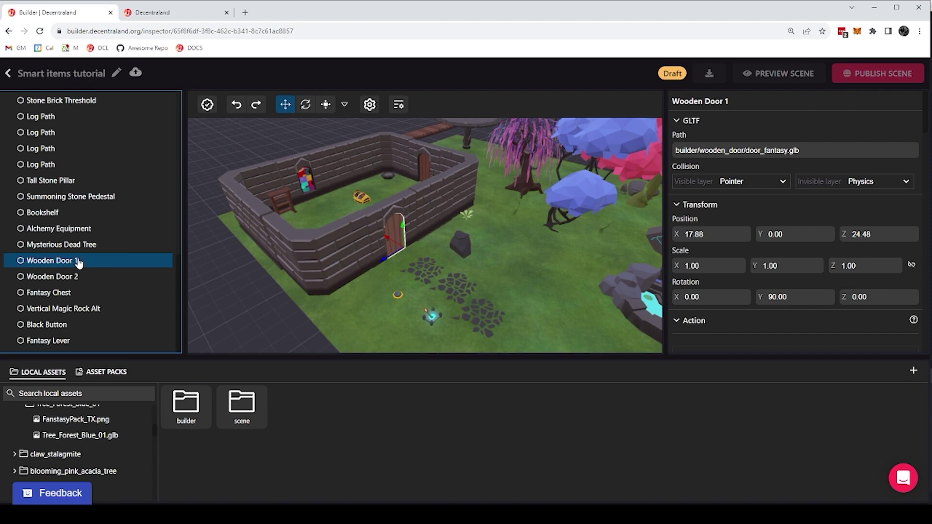
Confirm the Black Button's Open action targets Wooden Door 1, then run the scene preview.
left_click(401, 295)
left_click(432, 318)
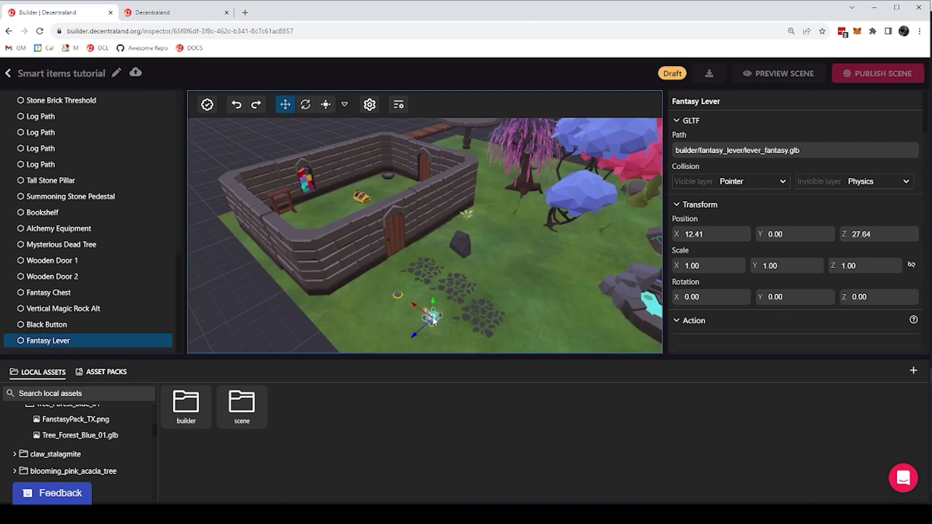
left_click(397, 295)
scroll(752, 301, "down", 5)
scroll(752, 296, "down", 5)
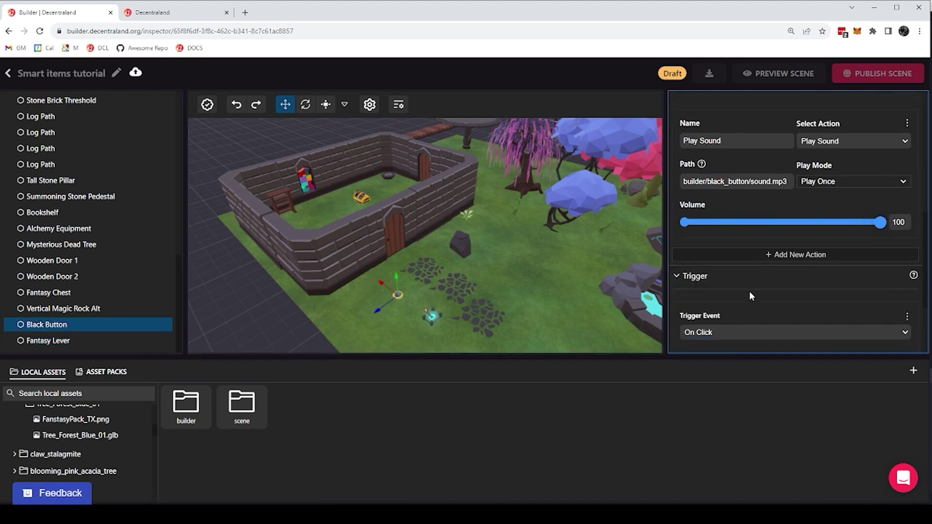
left_click(734, 310)
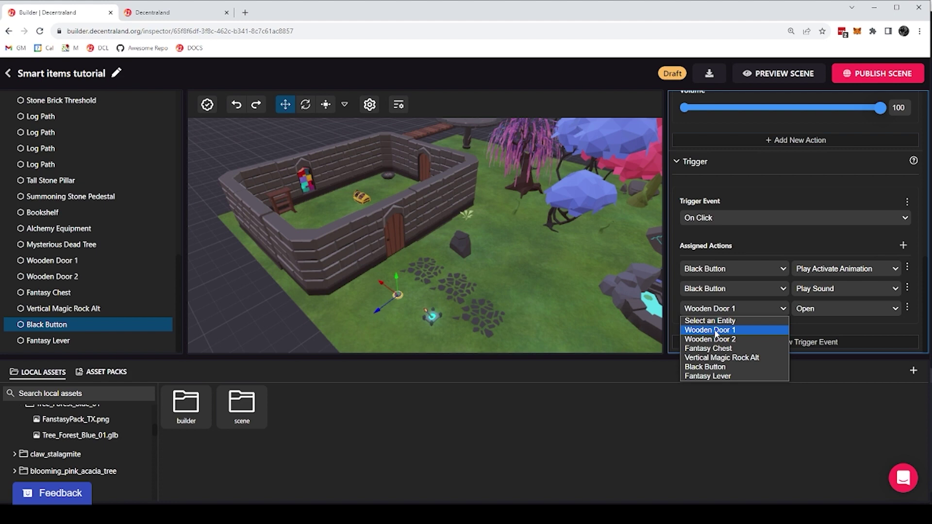
left_click(716, 330)
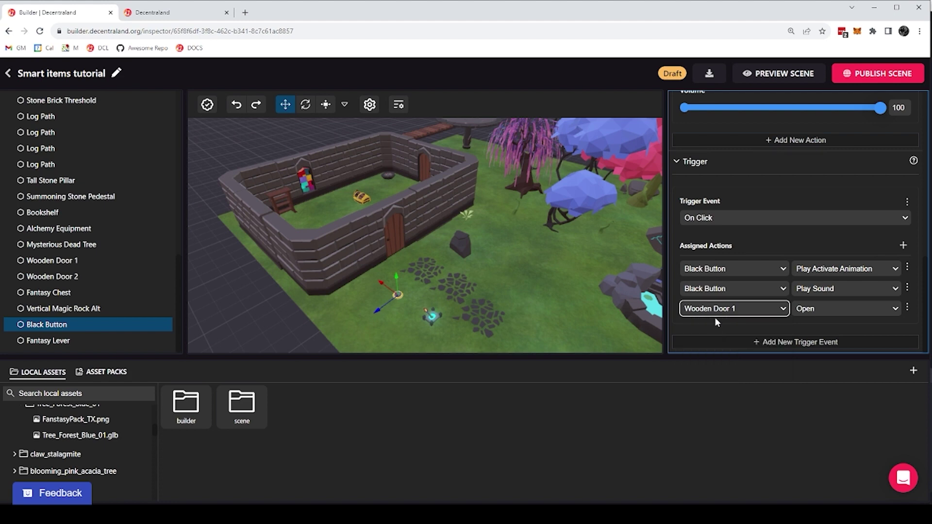
left_click(772, 82)
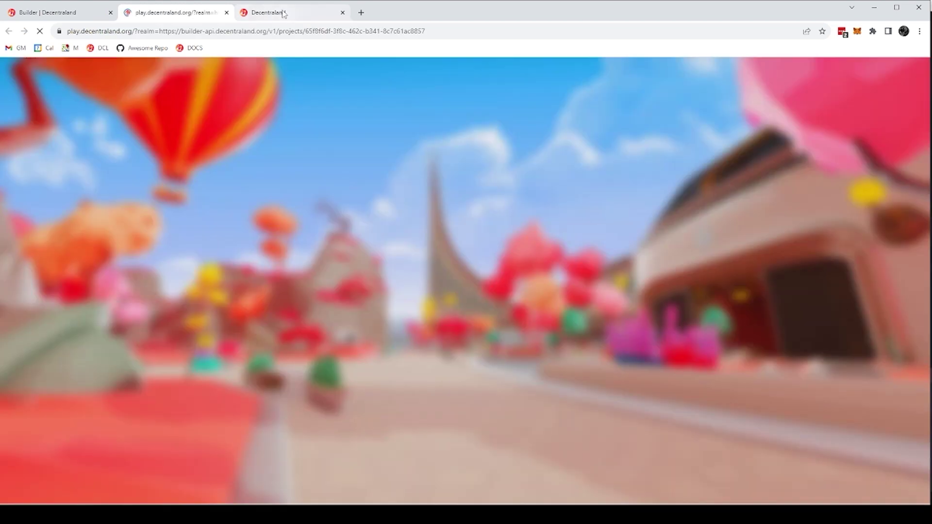
left_click(340, 12)
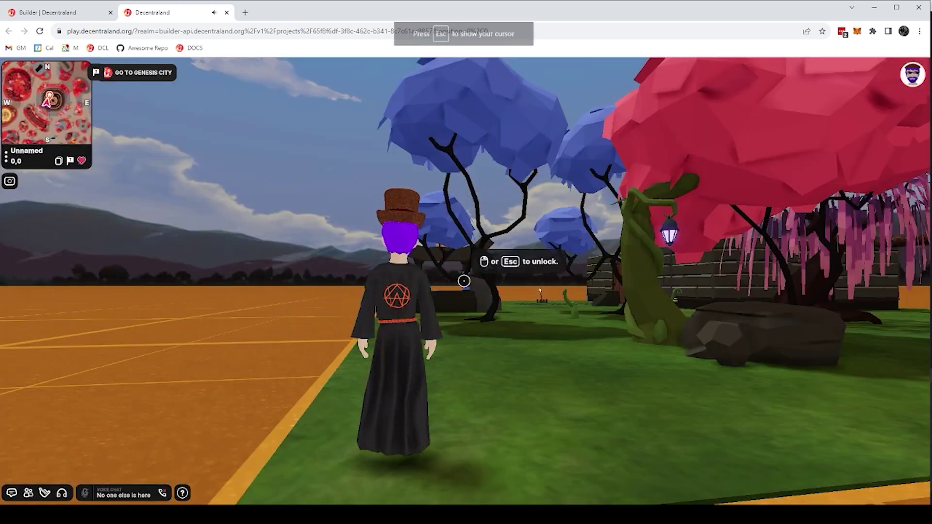
Walk the avatar through the garden to the floor button and lever beside the closed wooden door.
key("w")
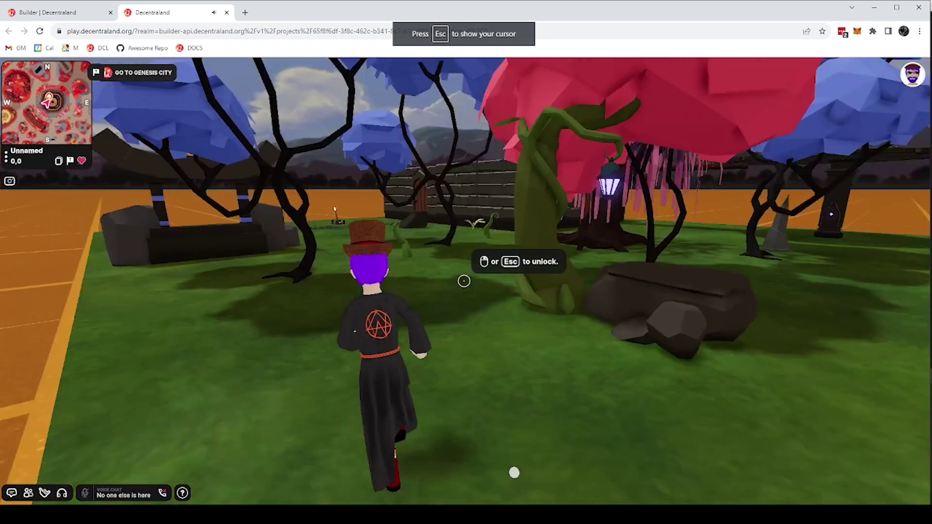
key("w")
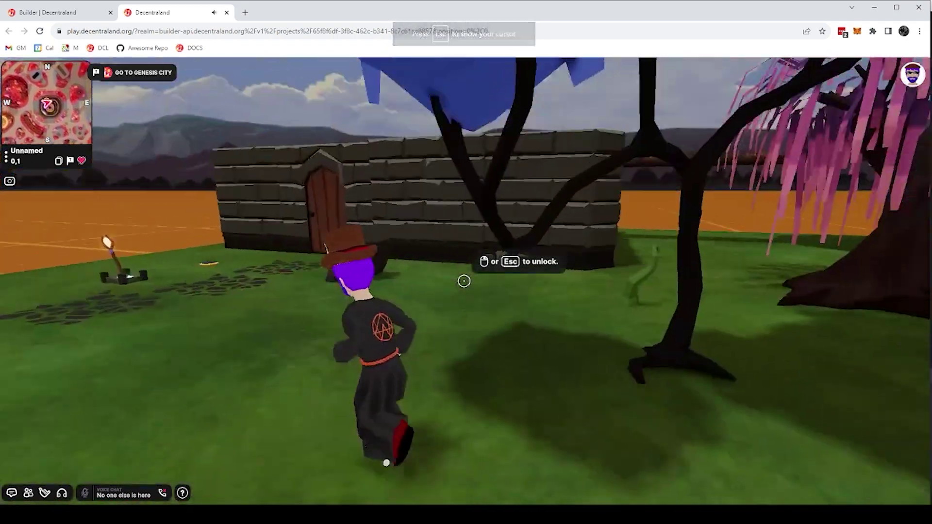
key("w")
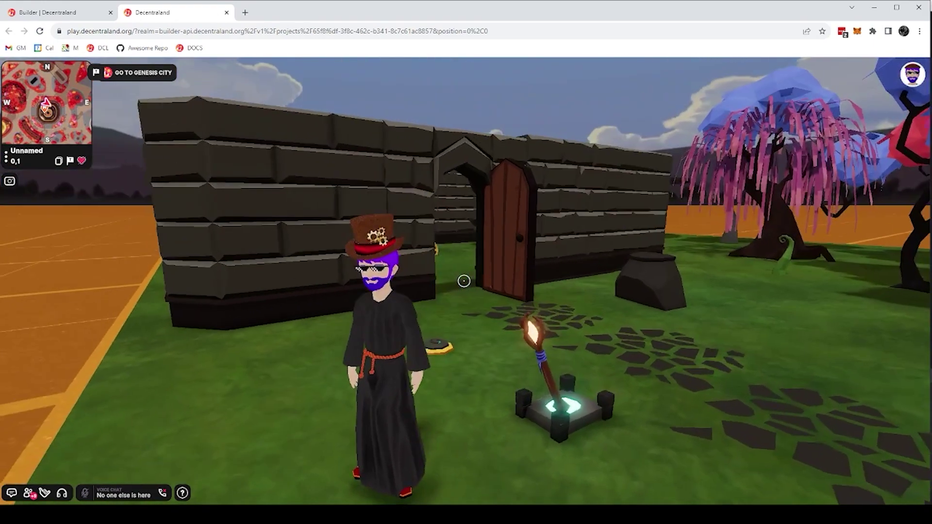
Select the Fantasy Lever and review its On Click Activate and Deactivate triggers in the inspector.
left_click(48, 12)
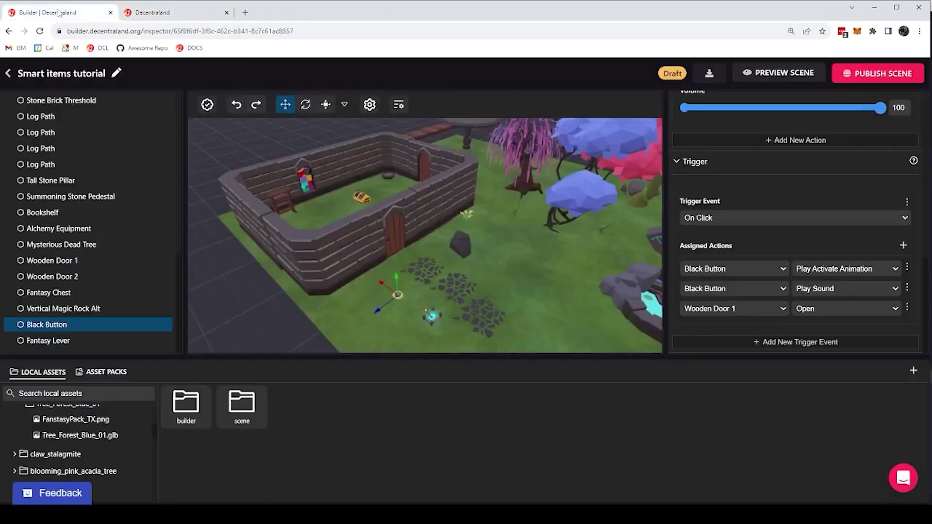
left_click(430, 318)
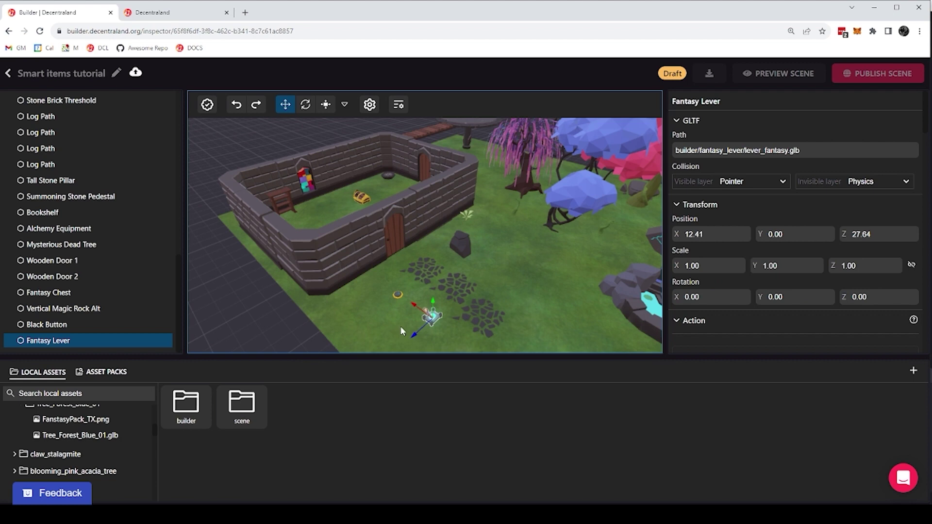
scroll(792, 304, "down", 10)
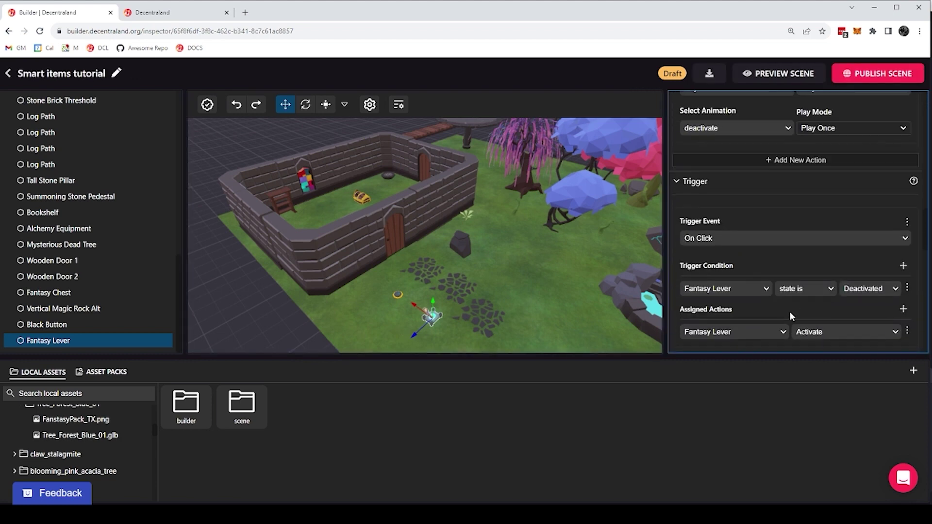
scroll(790, 310, "down", 5)
scroll(782, 315, "up", 4)
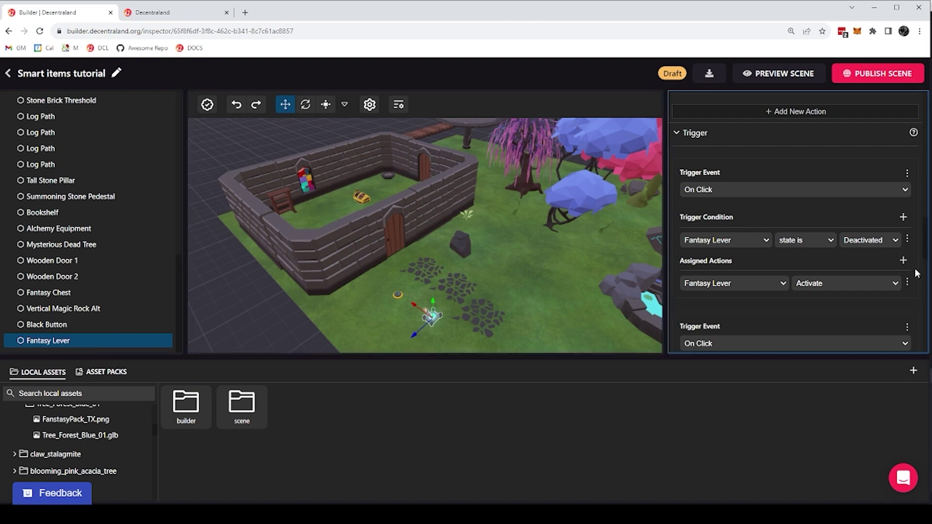
scroll(812, 299, "up", 2)
scroll(812, 299, "down", 1)
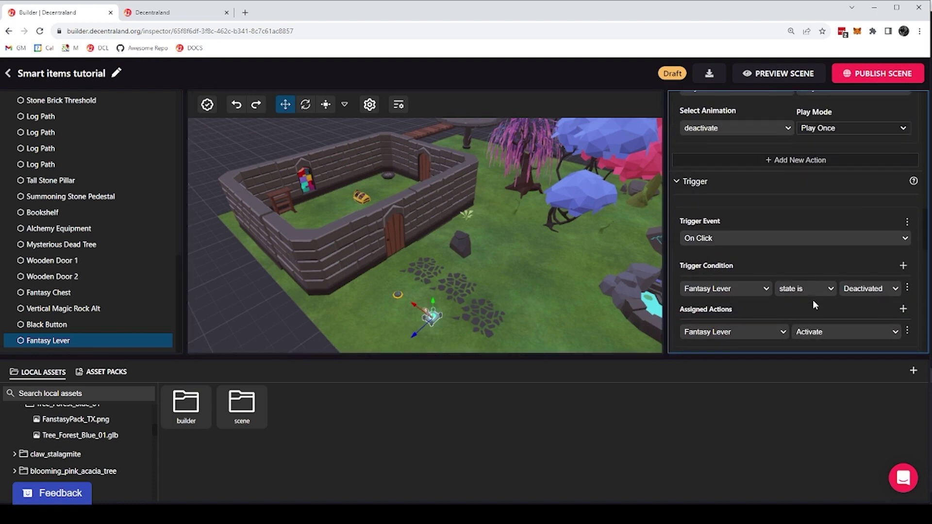
scroll(813, 301, "down", 1)
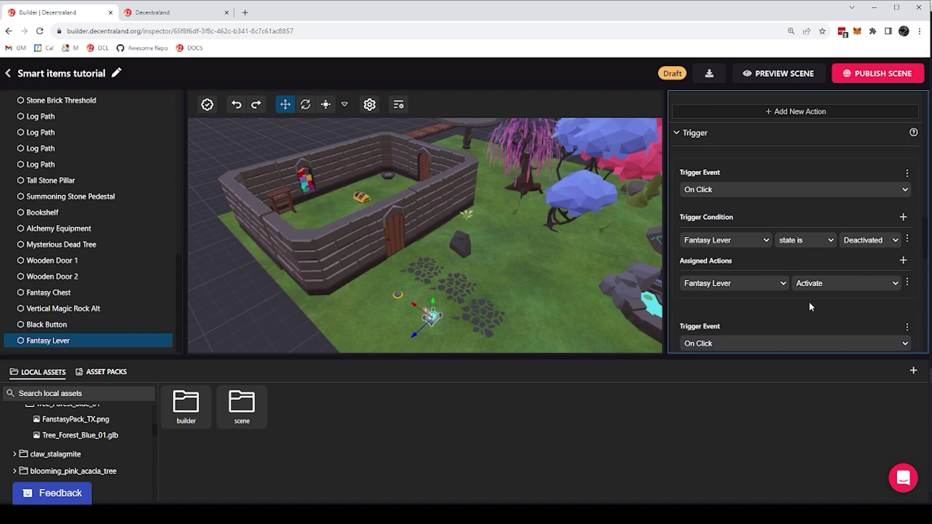
scroll(772, 316, "down", 1)
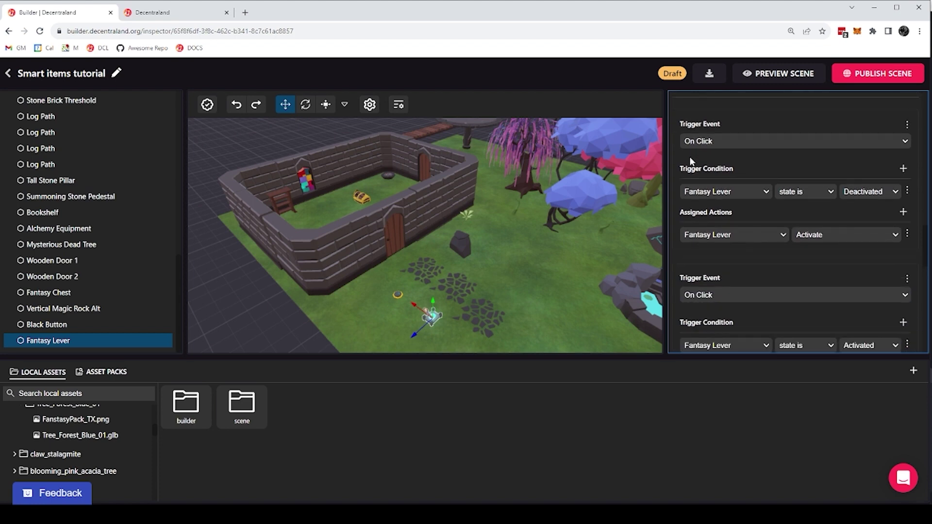
scroll(690, 157, "up", 1)
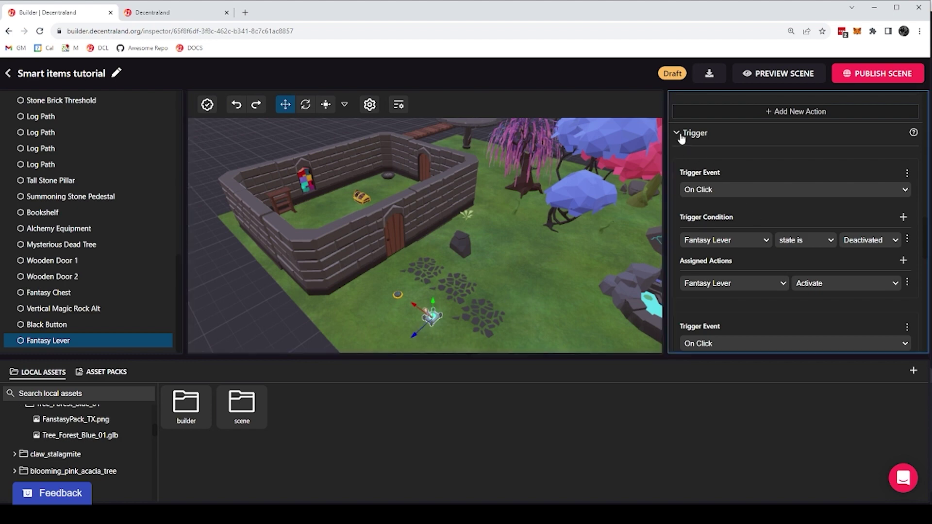
scroll(711, 164, "down", 1)
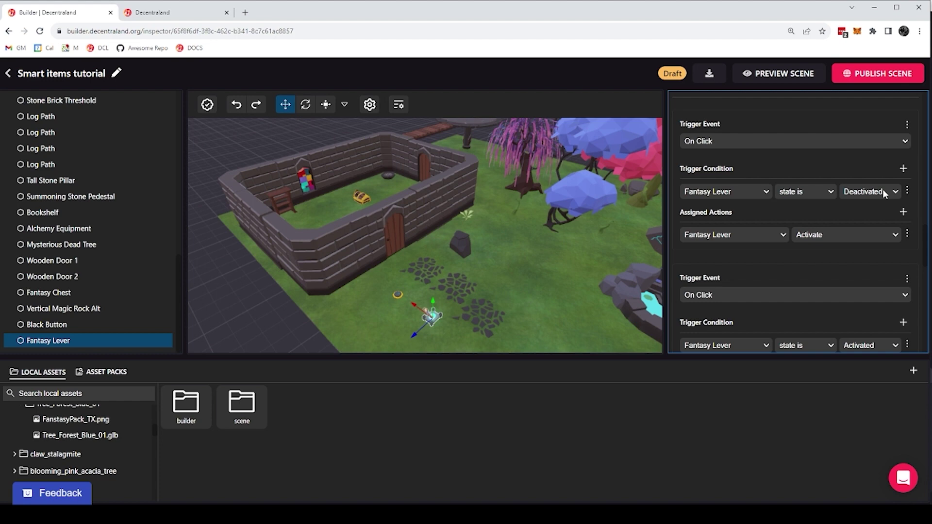
scroll(880, 192, "down", 2)
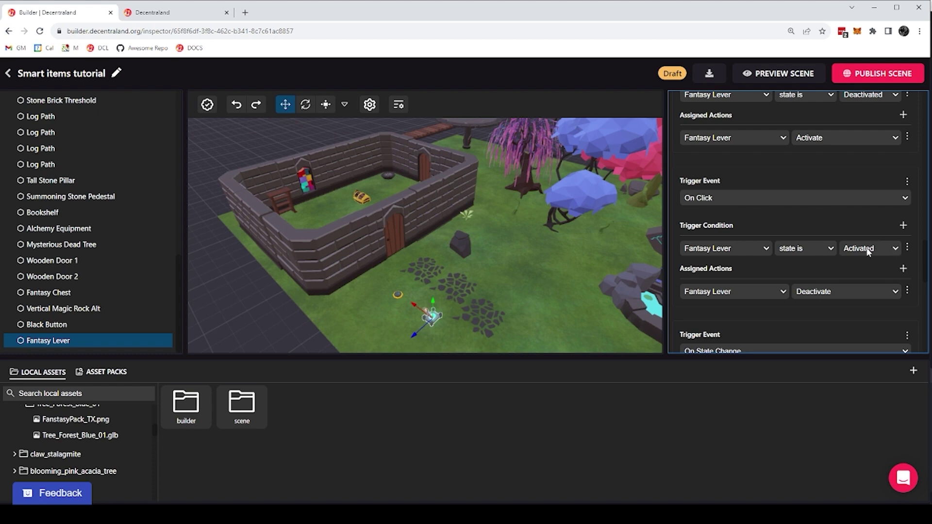
scroll(799, 257, "up", 2)
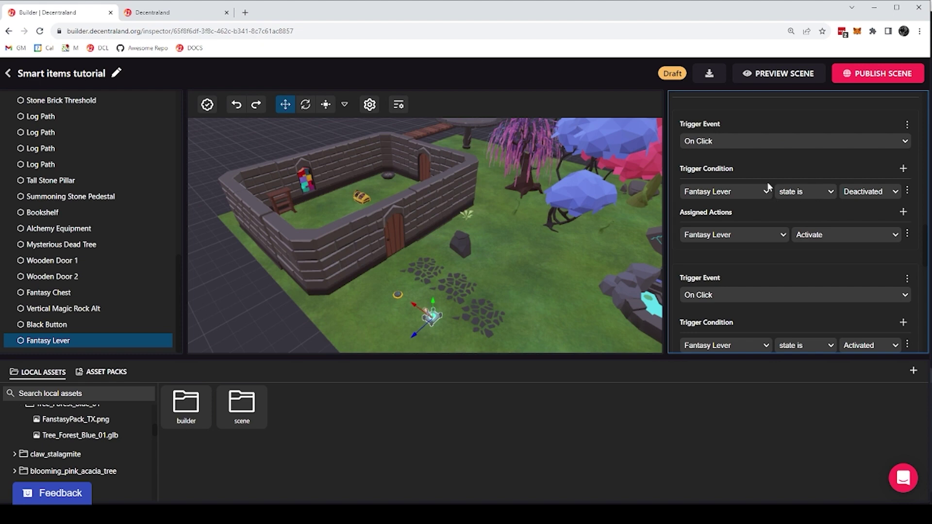
Add an action to the lever's Activate trigger that opens Wooden Door 1.
left_click(903, 212)
left_click(733, 254)
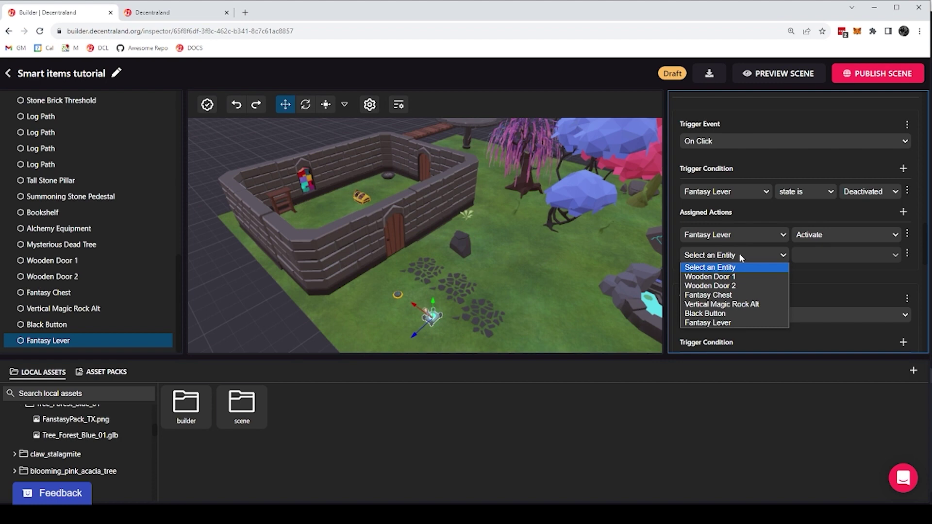
left_click(728, 277)
left_click(828, 256)
left_click(805, 277)
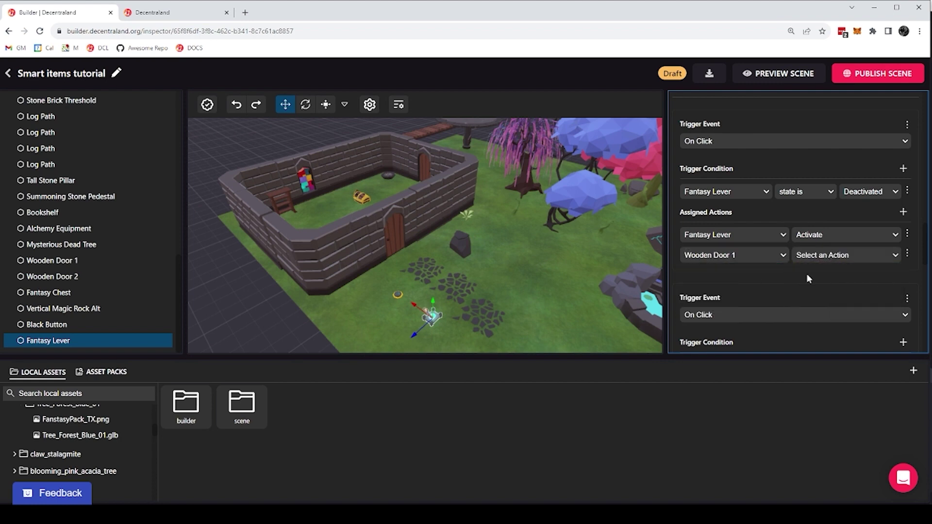
Make the lever's Deactivate trigger close Wooden Door 1.
scroll(810, 263, "down", 3)
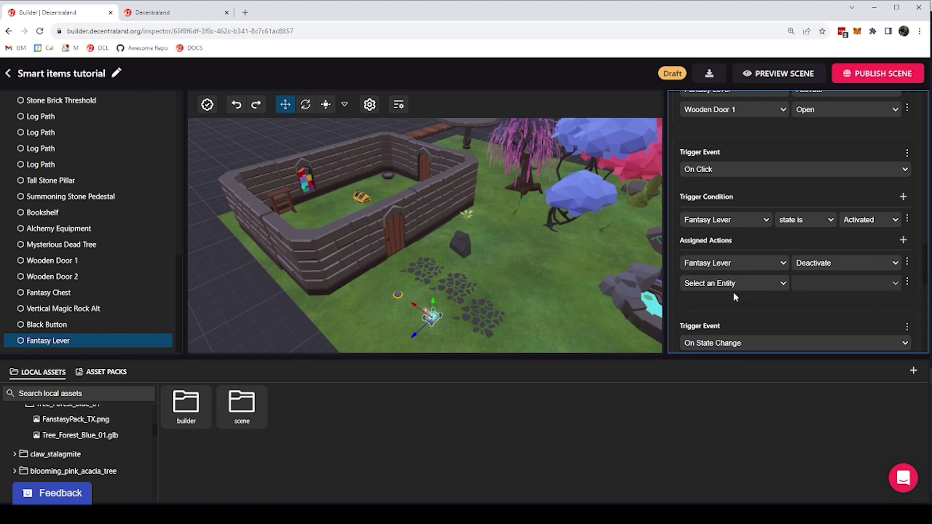
left_click(759, 287)
left_click(741, 304)
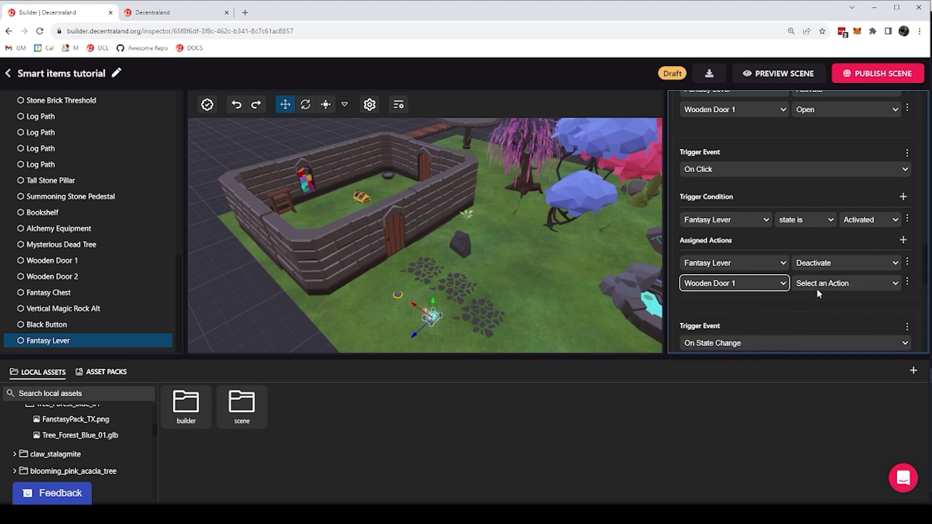
left_click(820, 288)
left_click(812, 314)
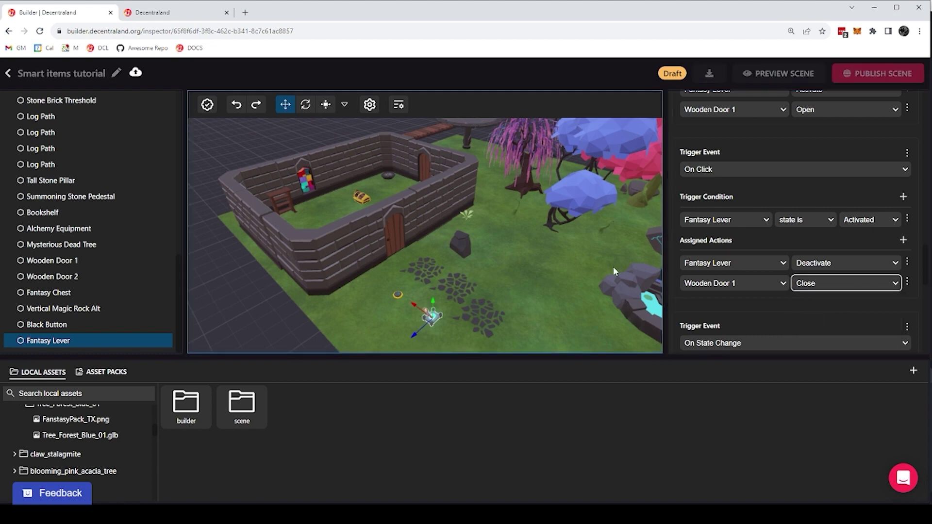
Reselect the Fantasy Lever and launch a fresh scene preview, closing the outdated preview tab.
left_click(598, 258)
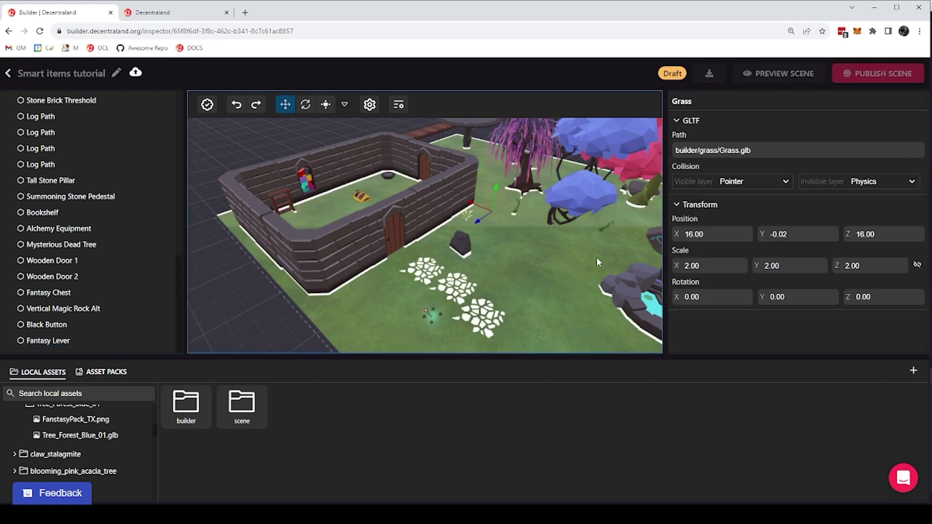
left_click(425, 316)
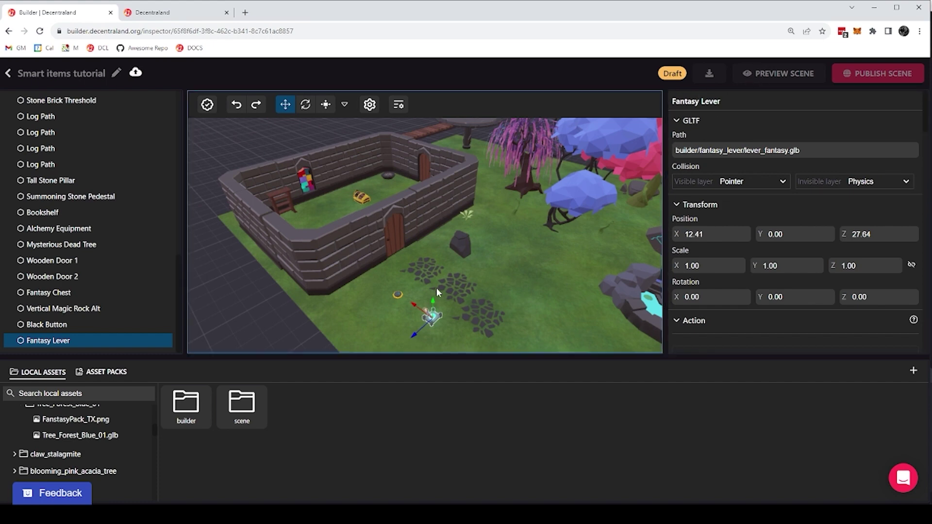
left_click(762, 78)
left_click(281, 20)
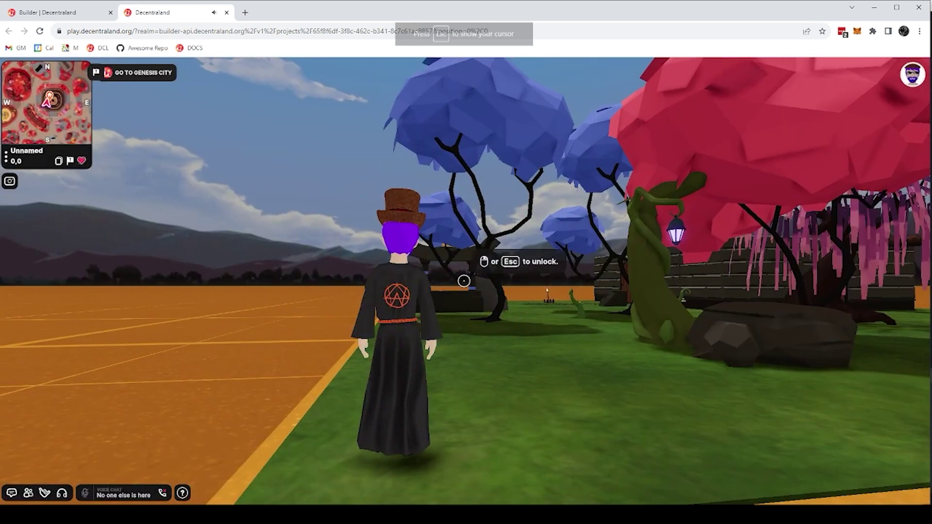
Run the avatar through the garden to the lever and pull it.
key("w")
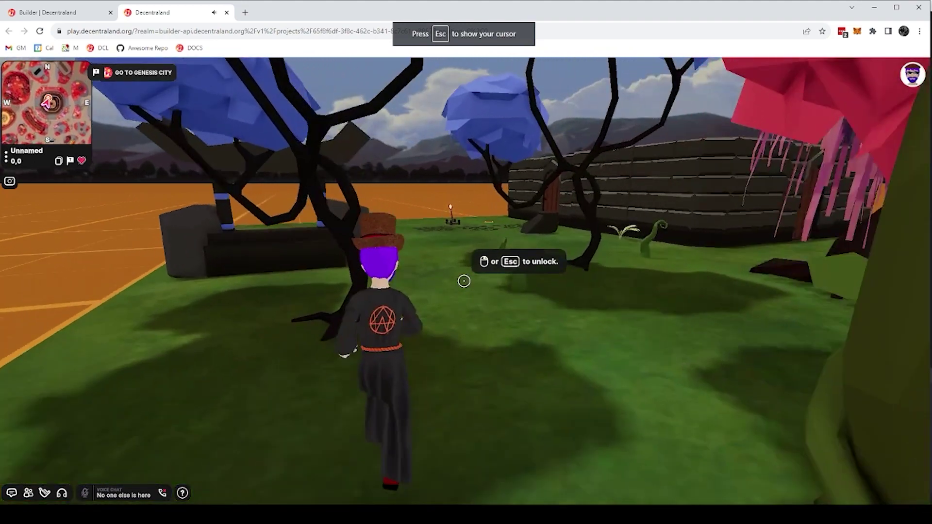
key("w")
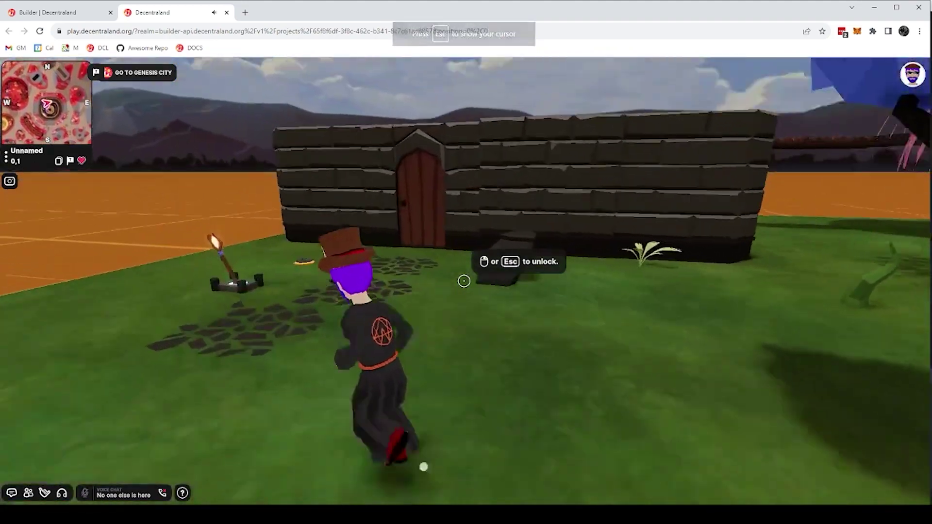
key("s")
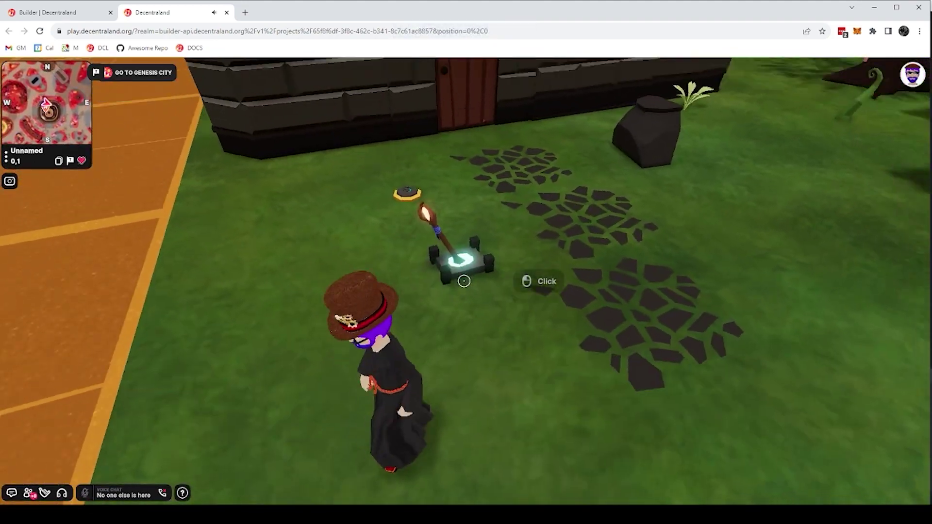
left_click(463, 280)
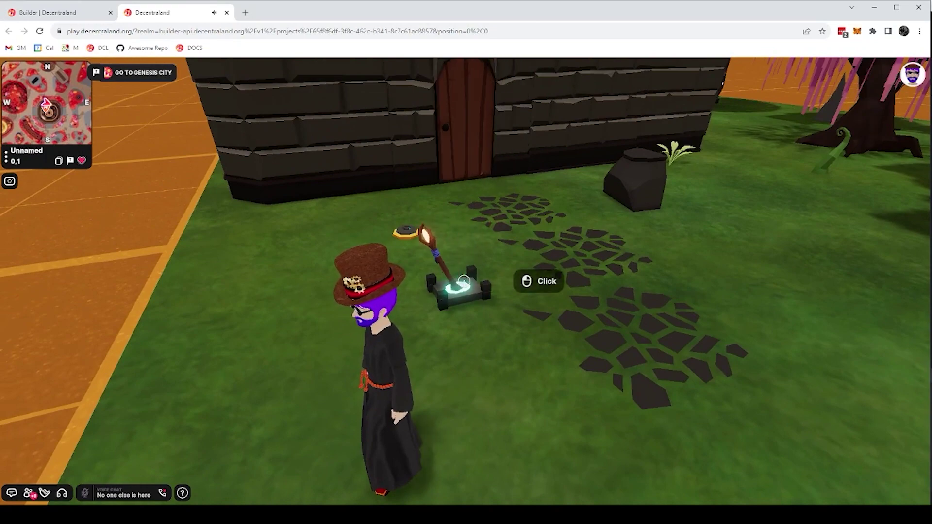
Walk up to the wooden door, then shut it and open it again.
key("w")
scroll(464, 281, "down", 5)
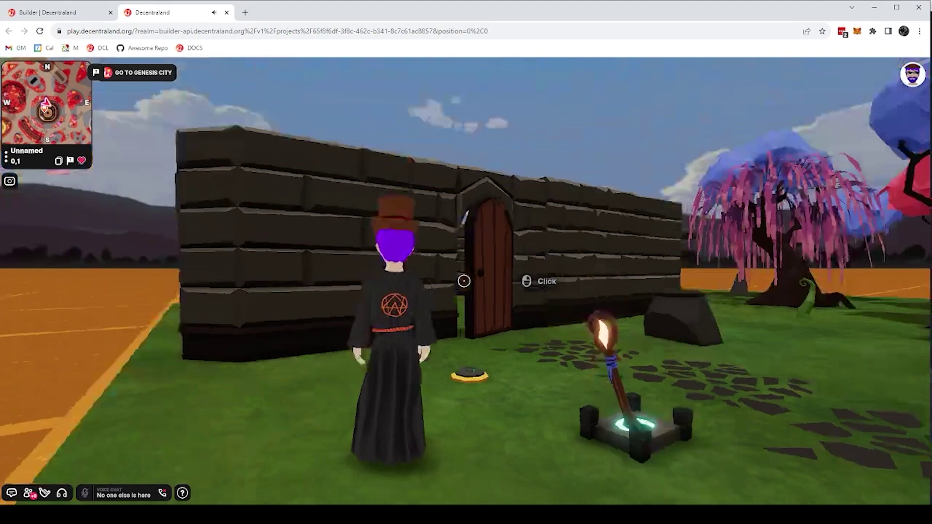
scroll(464, 281, "up", 5)
key("w")
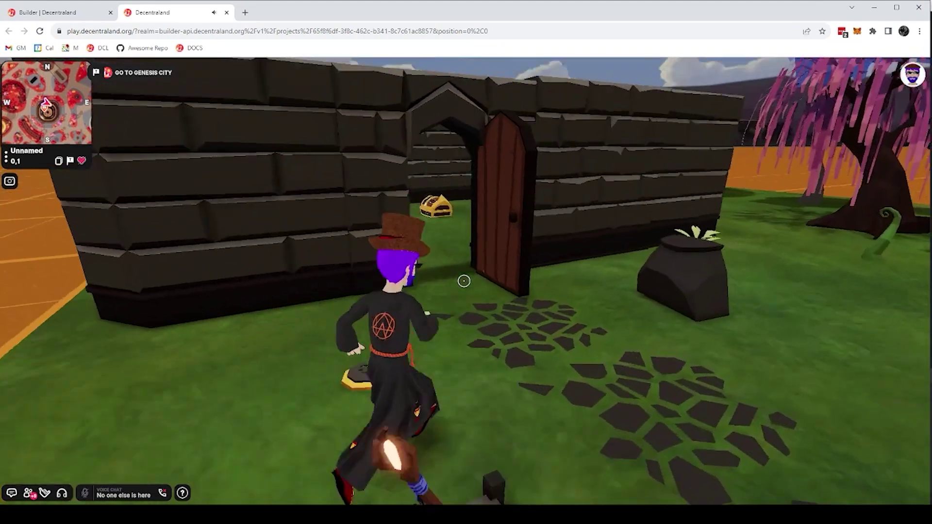
key("d")
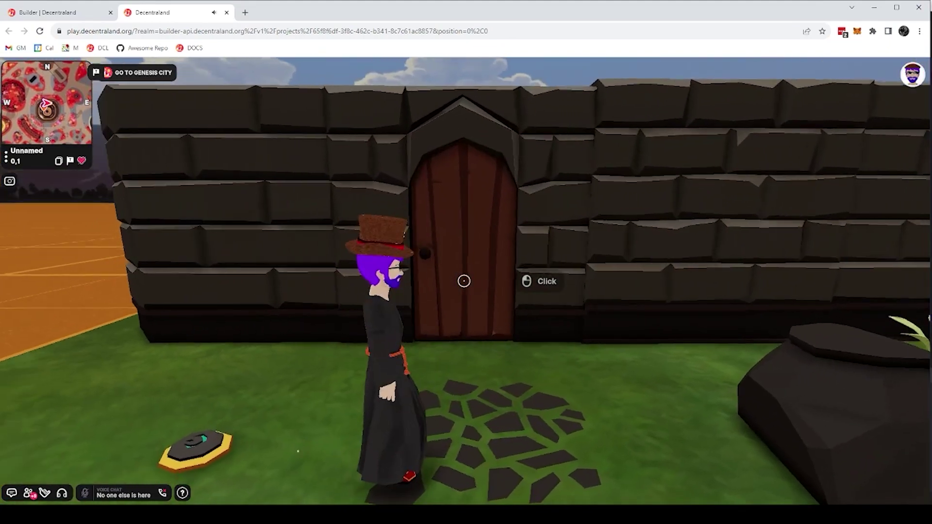
left_click(464, 281)
Back the avatar away from the house and return to the Builder scene editor.
key("s")
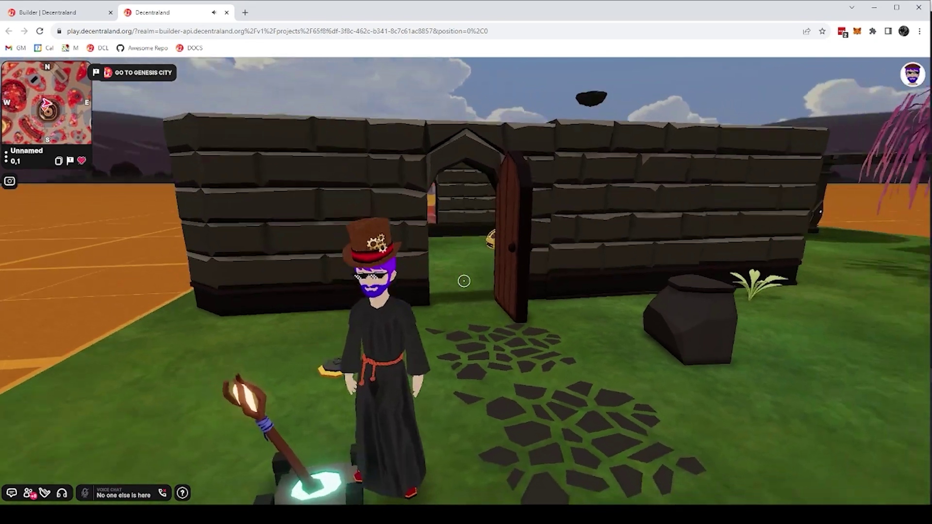
key("Escape")
left_click(48, 12)
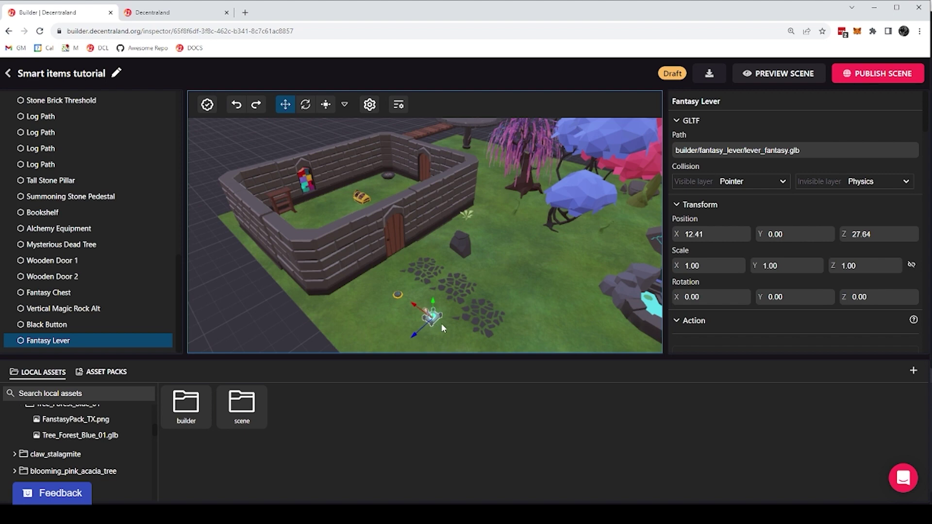
Drag a Trigger Area from Smart Items into the scene and slide it onto the Fantasy Chest (25.27, 0, 23.99).
left_click(121, 374)
left_click(265, 467)
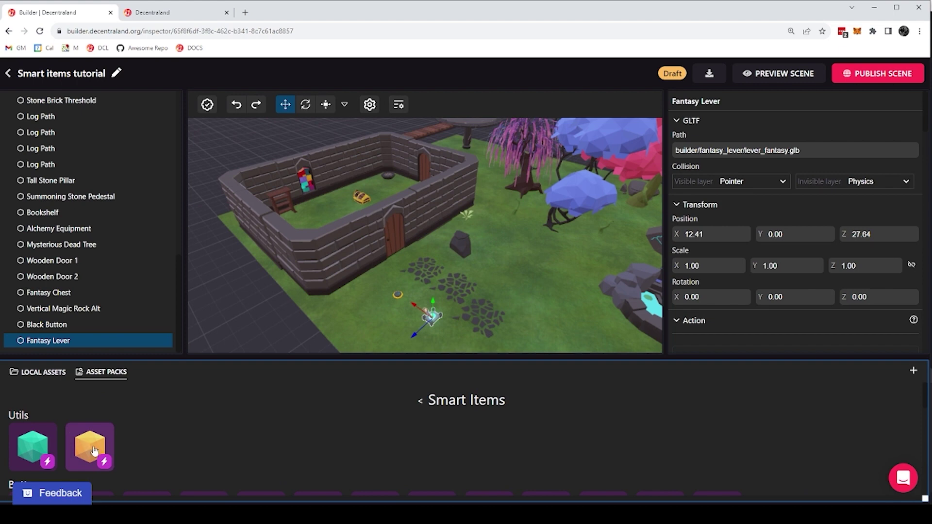
left_click_drag(94, 452, 333, 199)
scroll(290, 191, "up", 3)
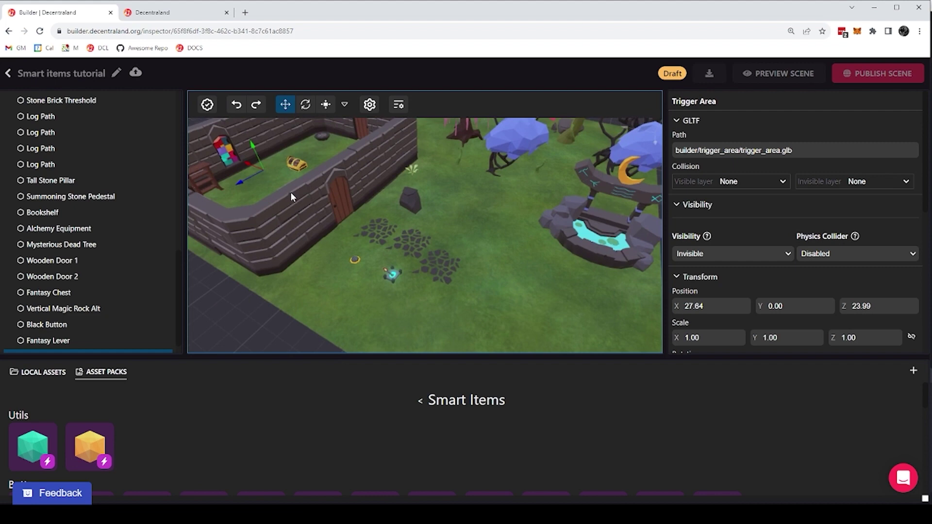
scroll(310, 145, "down", 3)
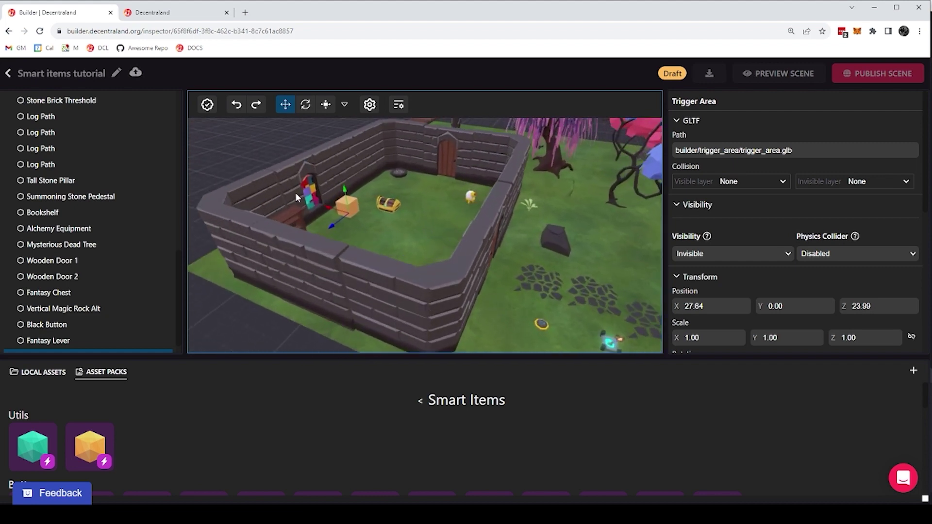
left_click_drag(348, 213, 355, 216)
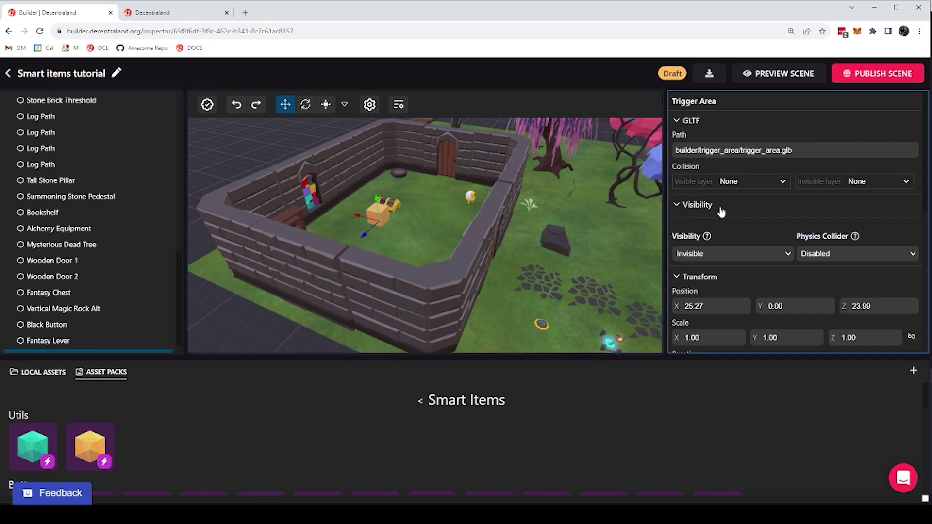
Collapse the Trigger Area's GLTF, Visibility, Transform and Trigger sections, briefly rechecking its Visibility settings.
scroll(717, 204, "down", 1)
scroll(699, 155, "up", 1)
left_click(677, 120)
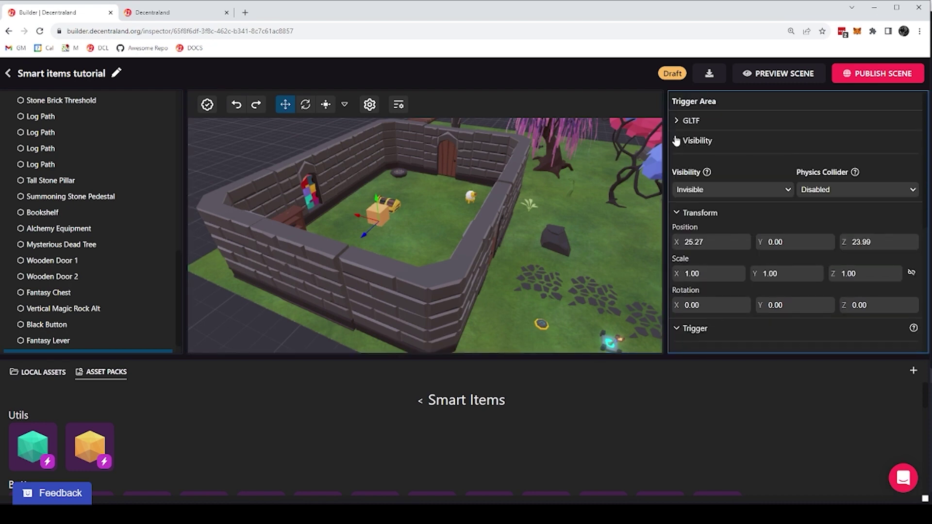
left_click(677, 140)
left_click(677, 161)
left_click(676, 181)
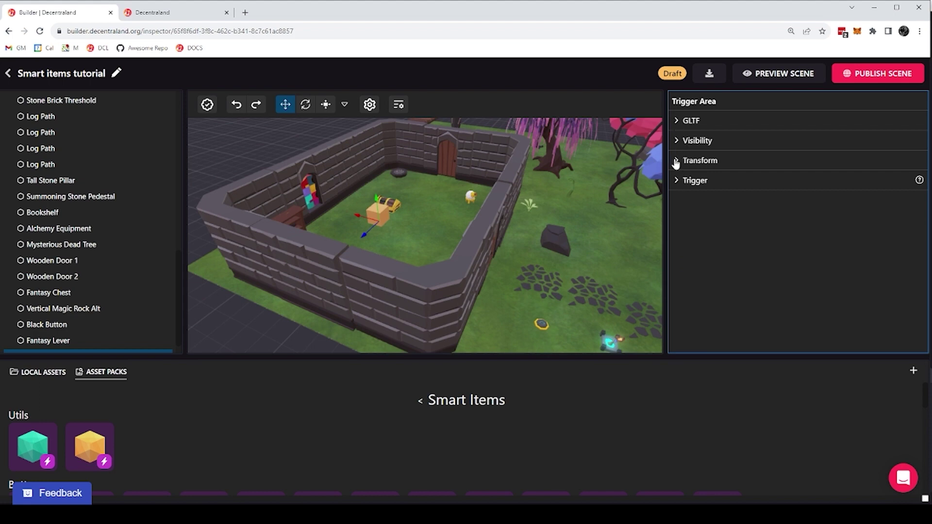
left_click(675, 141)
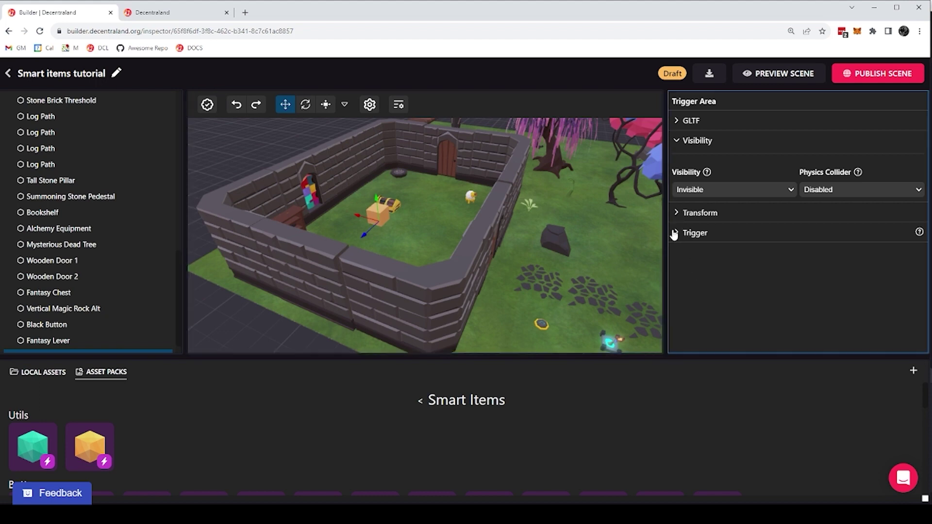
left_click(678, 141)
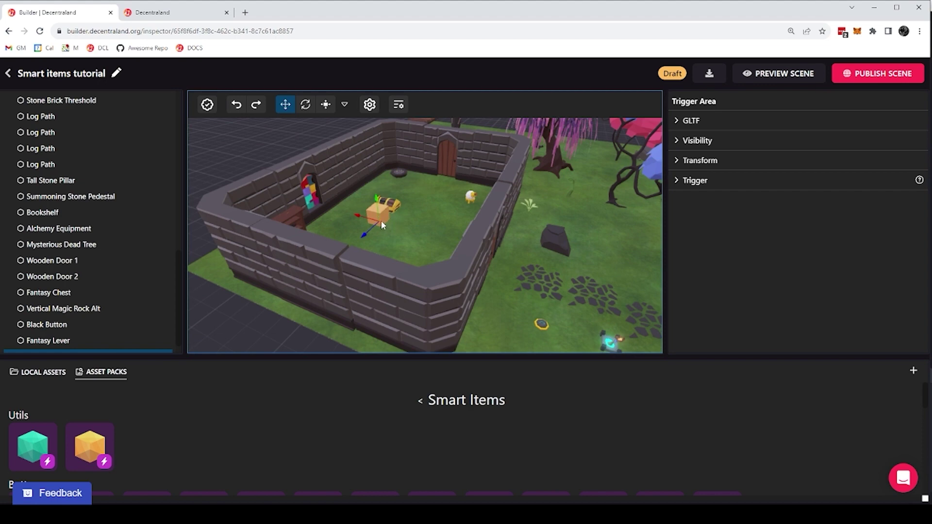
Under Player Enters Area, set the Fantasy Chest with the Open action.
left_click(676, 181)
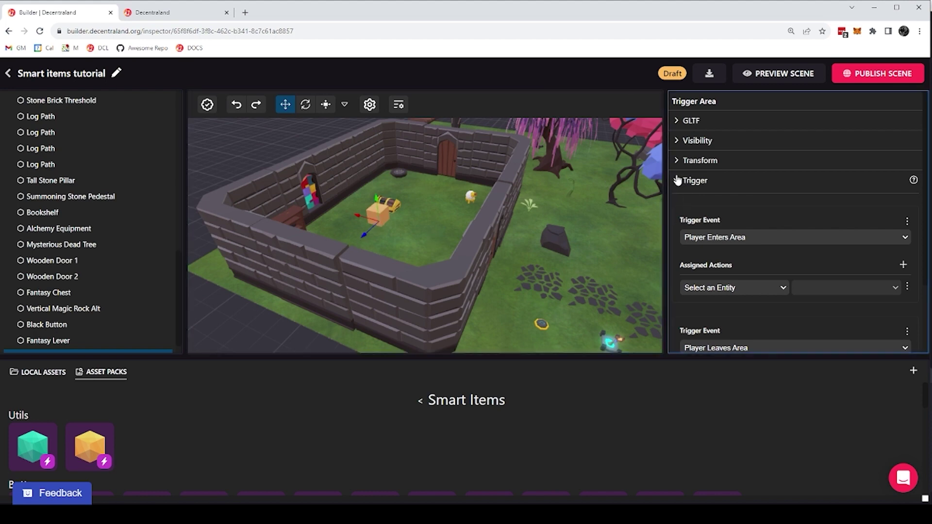
scroll(681, 215, "down", 1)
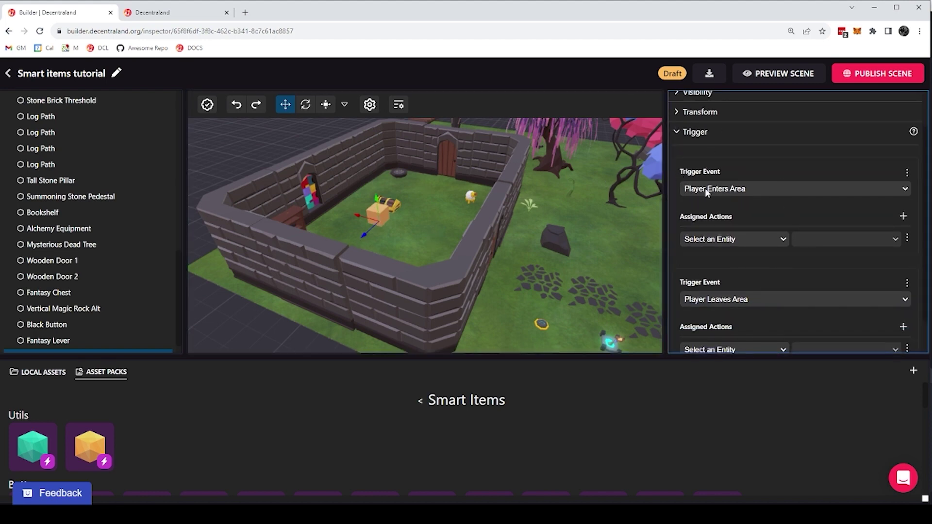
scroll(699, 204, "down", 1)
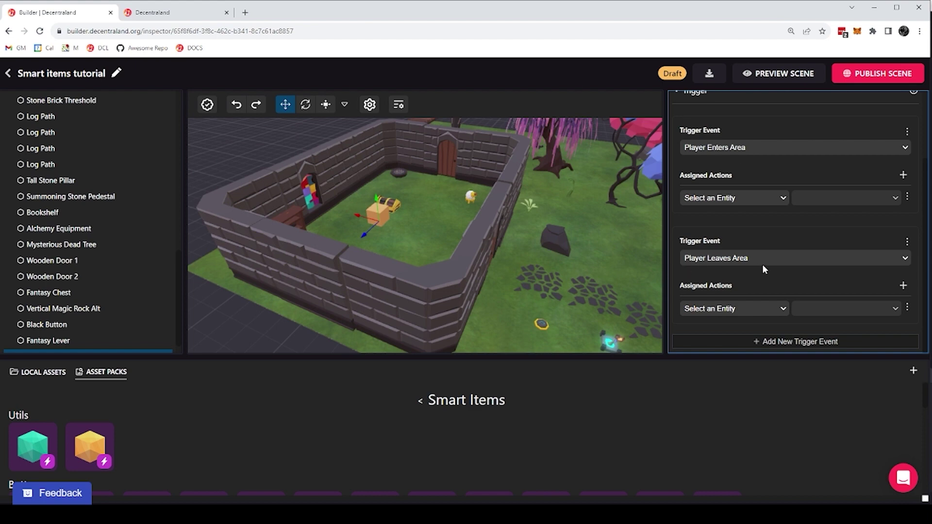
left_click(772, 194)
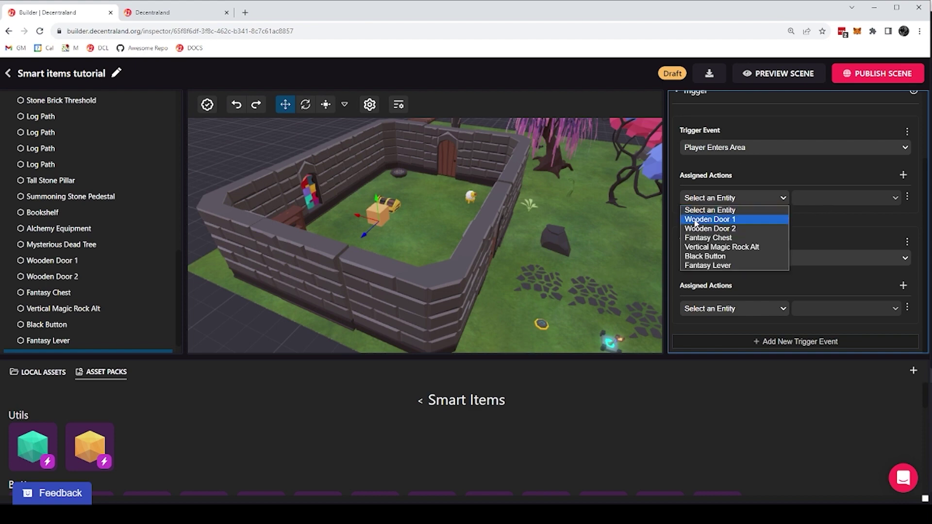
left_click(714, 241)
left_click(824, 199)
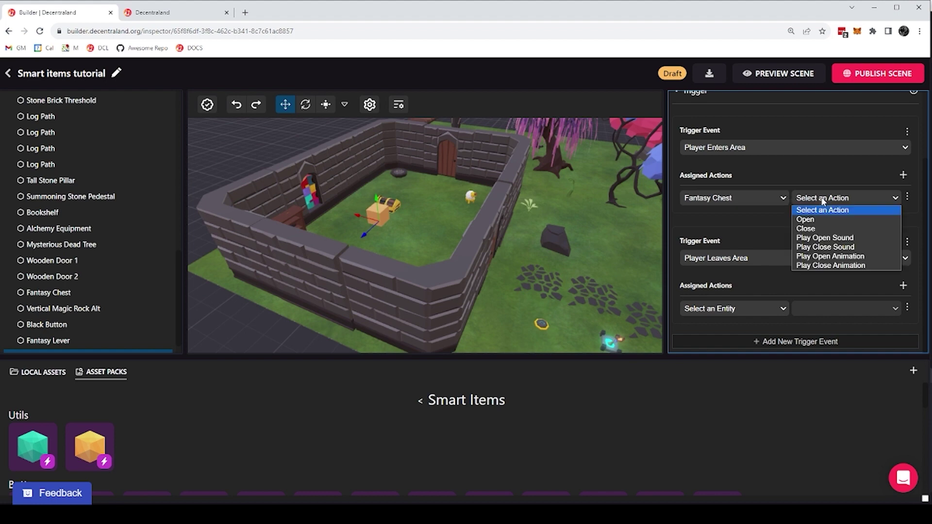
left_click(803, 221)
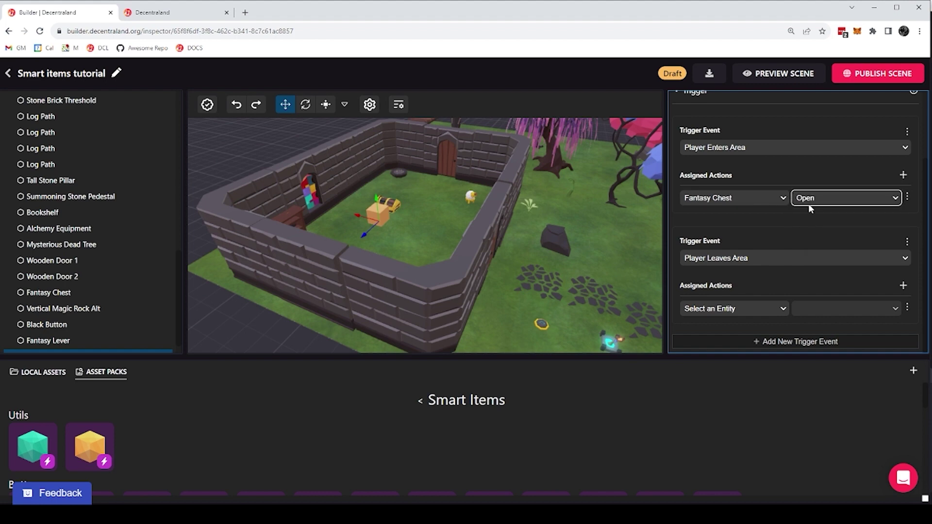
Under Player Leaves Area, set the Fantasy Chest with the Close action.
left_click(737, 310)
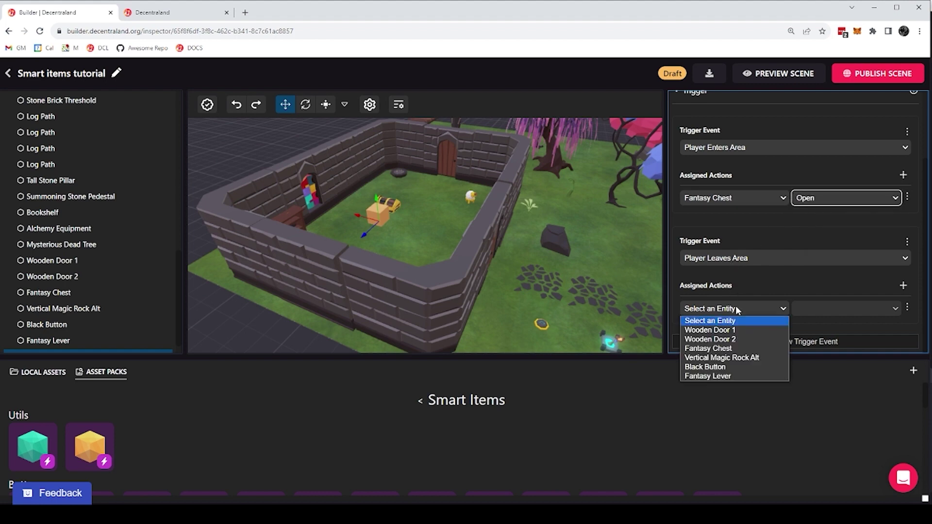
left_click(708, 349)
left_click(828, 311)
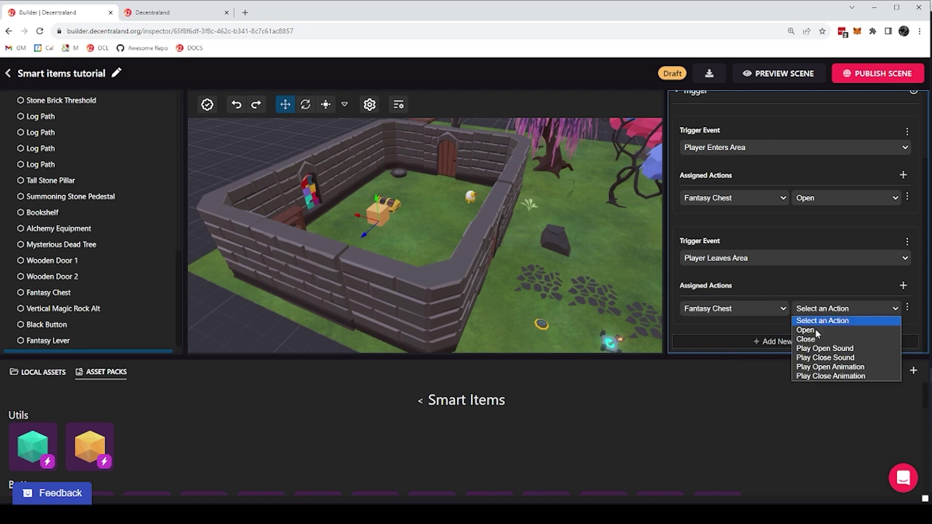
left_click(805, 340)
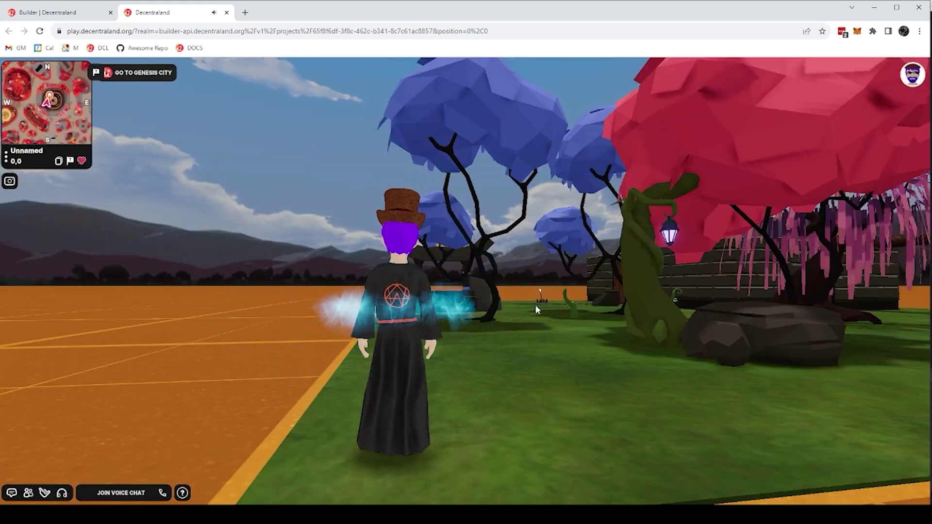
Run the avatar to the house, open the wooden door and walk into the enclosure.
left_click(541, 316)
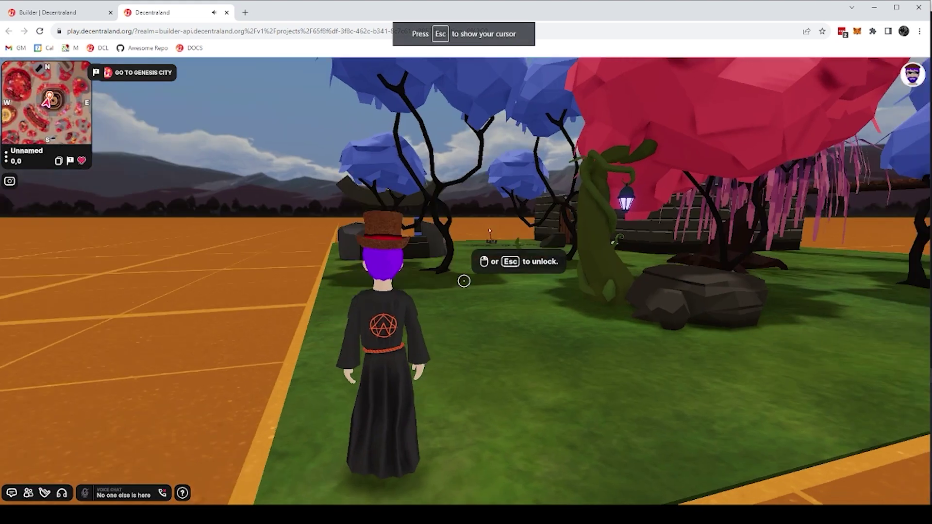
key("w")
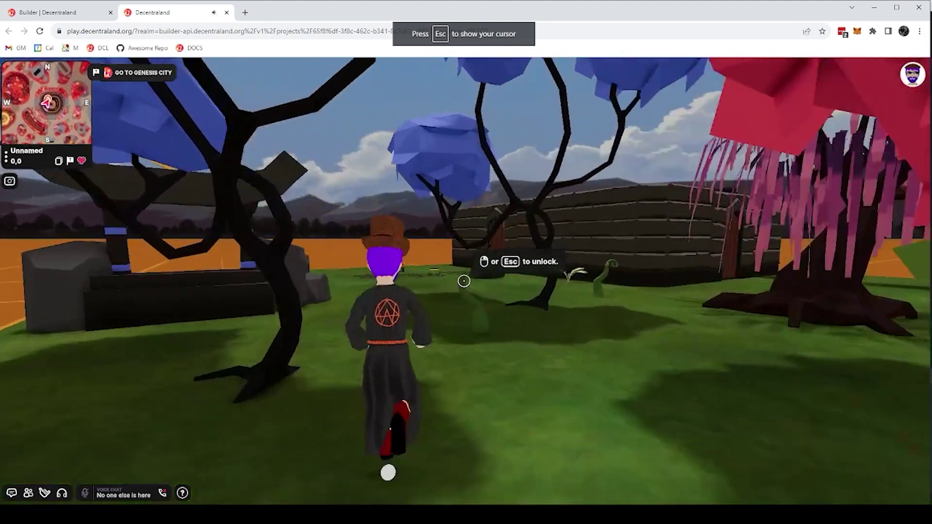
key("w")
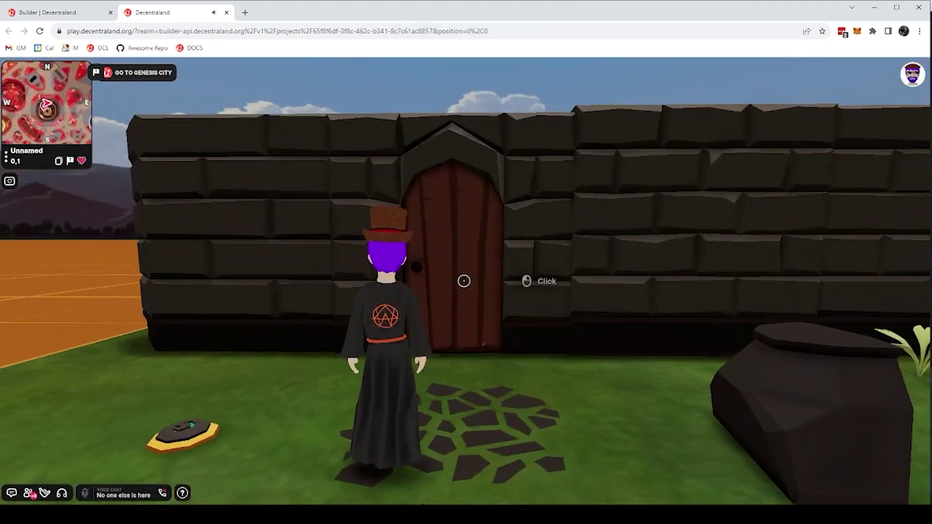
left_click(463, 281)
key("w")
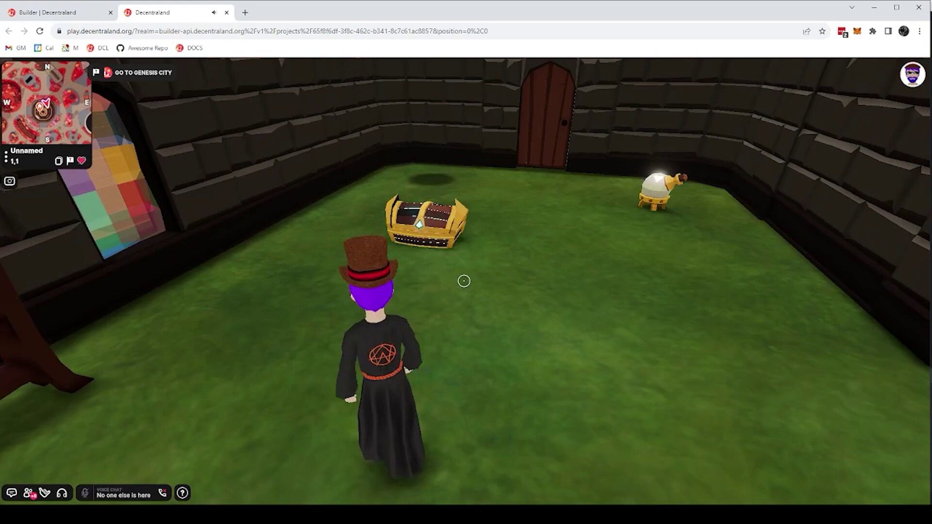
Approach and leave the Fantasy Chest twice to confirm it opens and closes, then return to the Builder.
key("w")
left_click(463, 281)
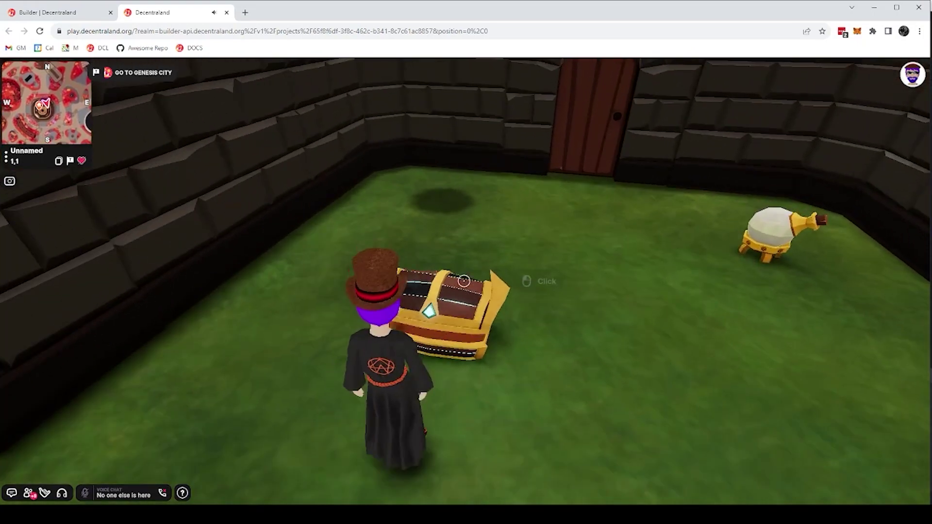
key("s")
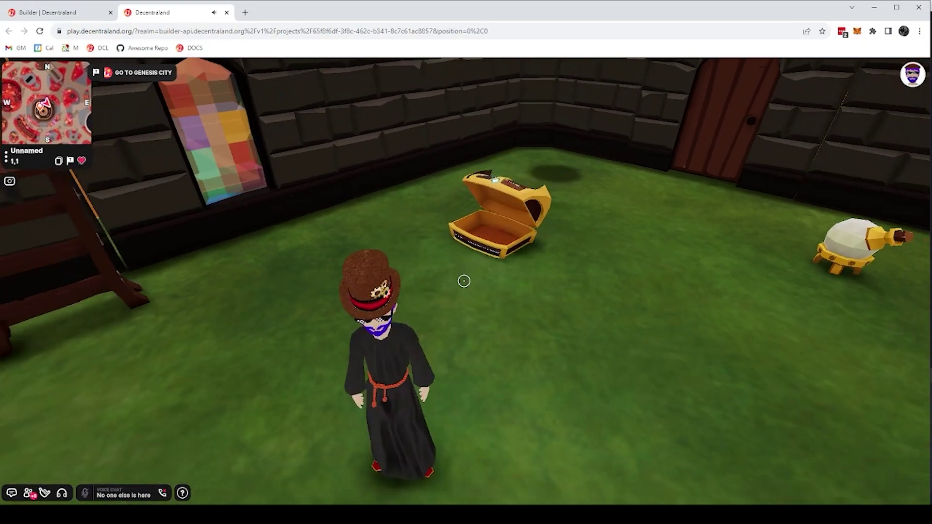
key("w")
left_click(464, 282)
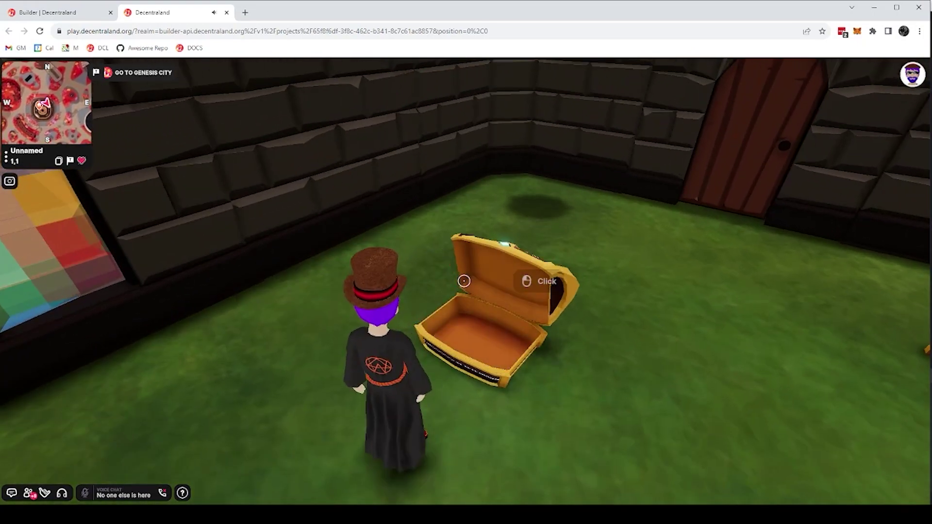
key("s")
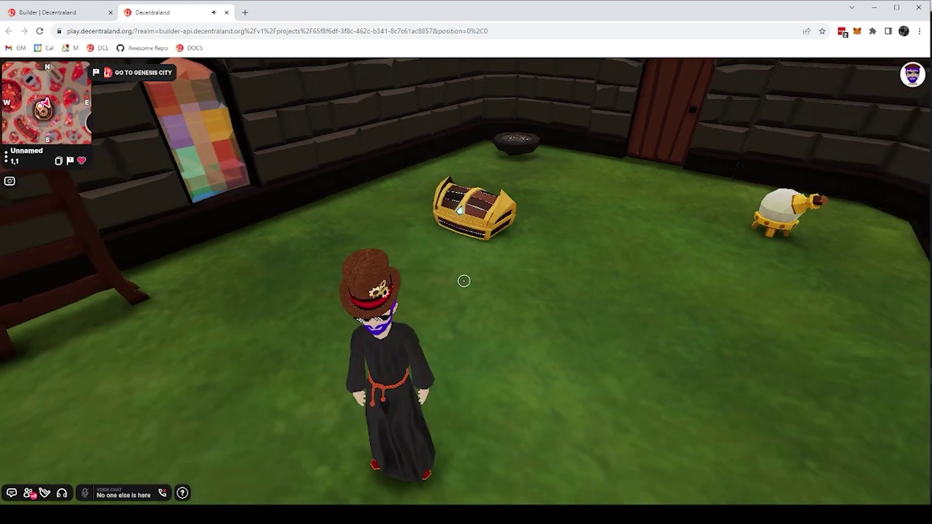
key("Escape")
left_click(53, 14)
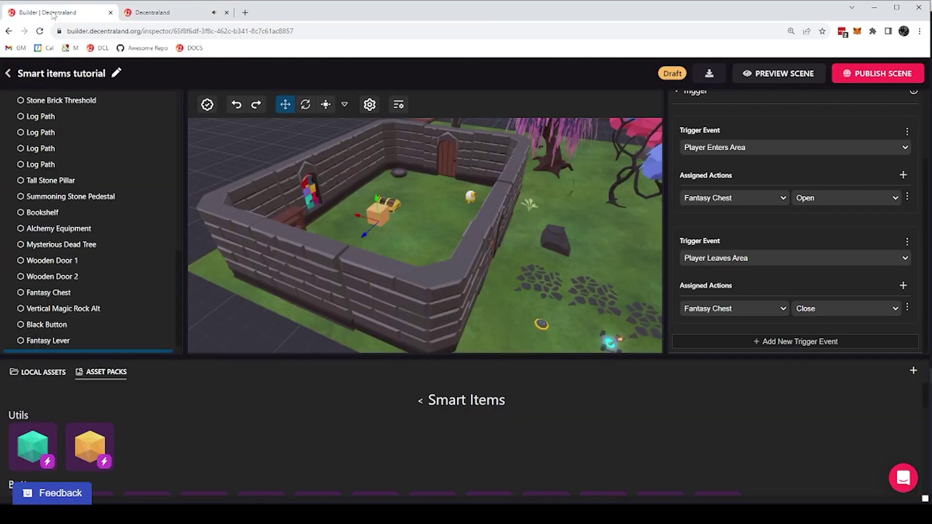